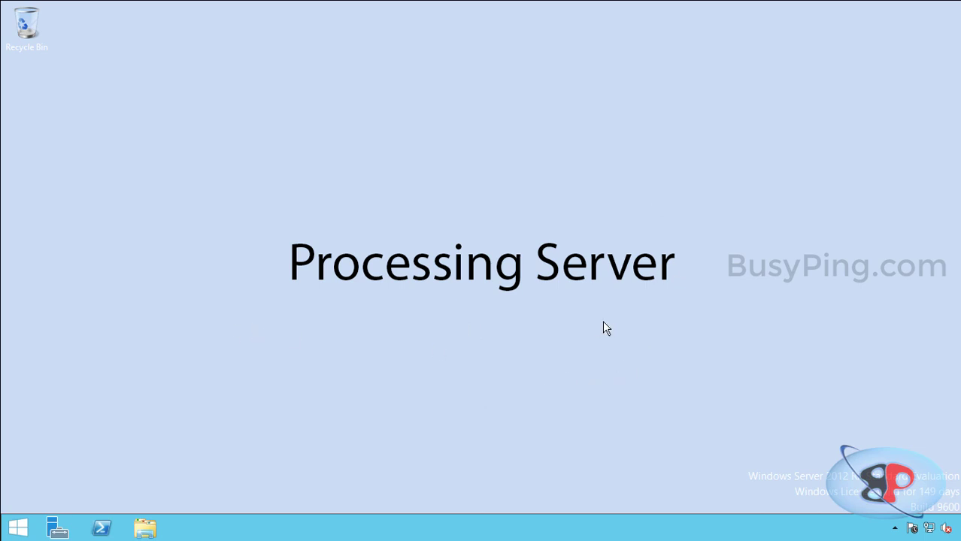
# Open the \\abbyyappserver\abbyysetup share in File Explorer and run Autorun as administrator
pyautogui.click(158, 526)
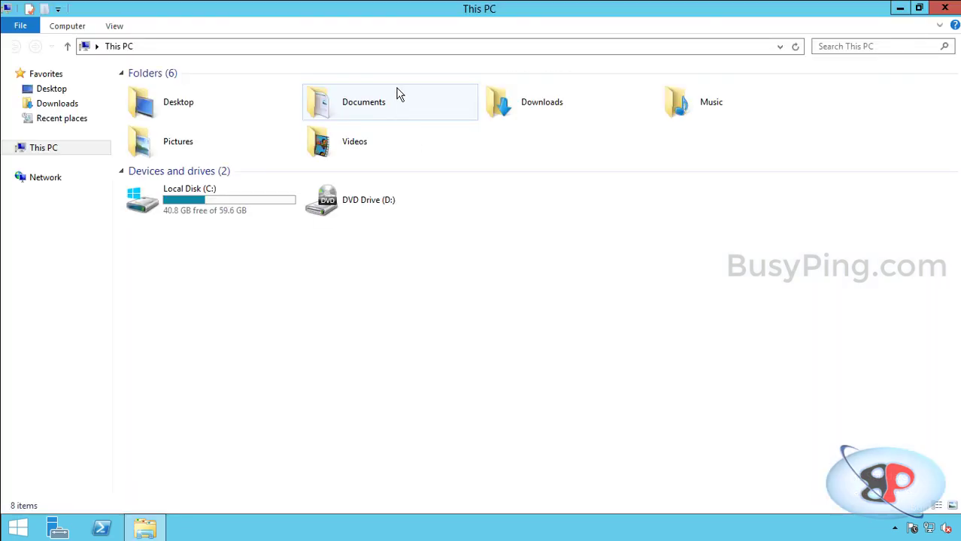
pyautogui.click(409, 50)
pyautogui.write('\\\\')
pyautogui.press('Down')
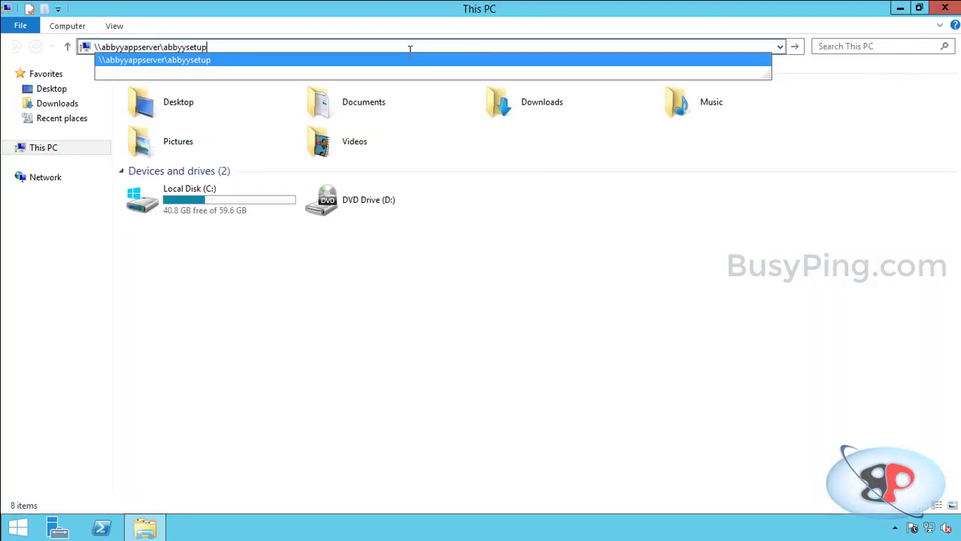
pyautogui.press('Return')
pyautogui.rightClick(168, 162)
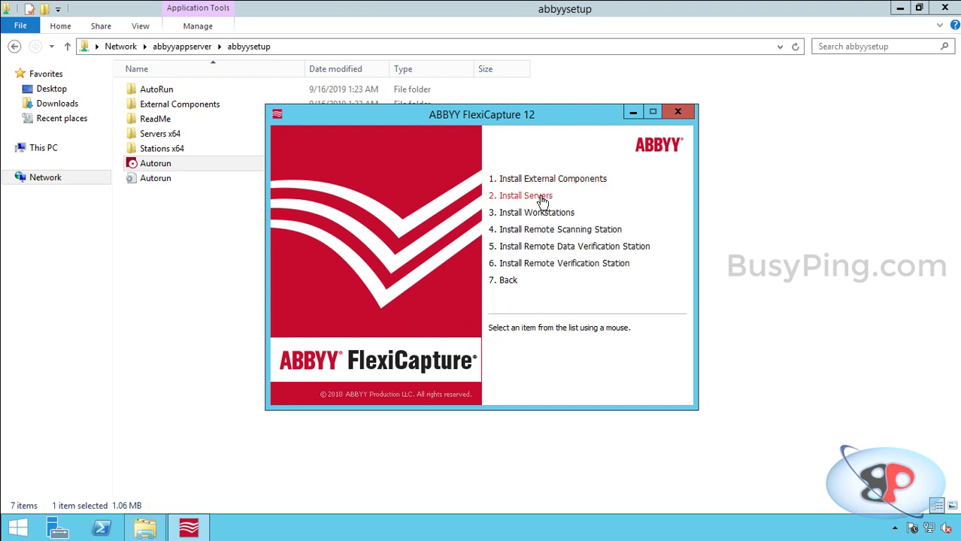
# Start Install Servers, allowing the setup file to run and confirming the setup language
pyautogui.click(541, 199)
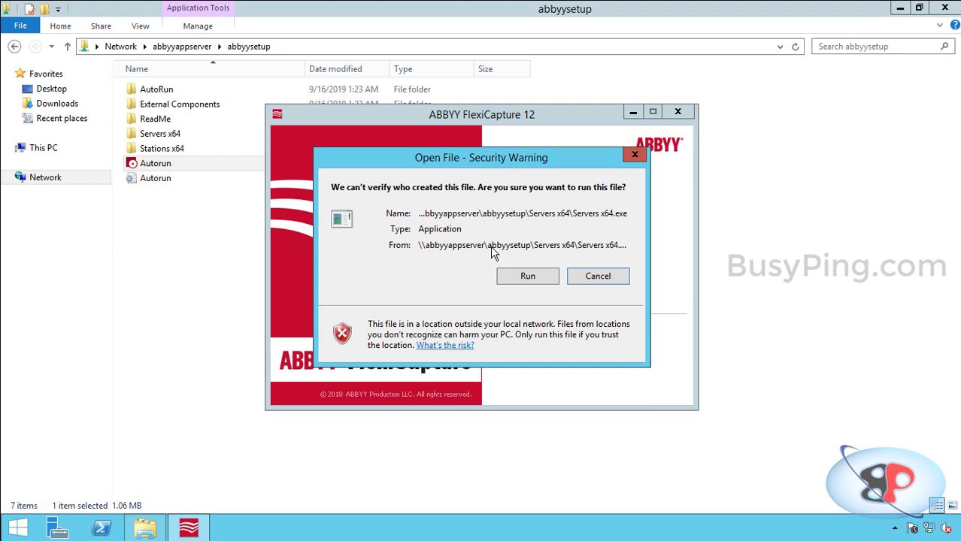
pyautogui.click(523, 276)
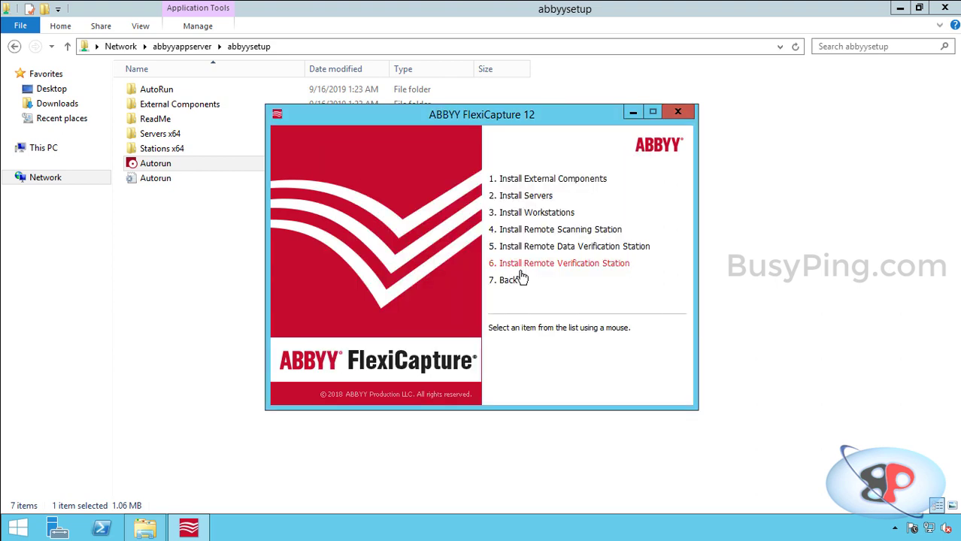
pyautogui.click(469, 288)
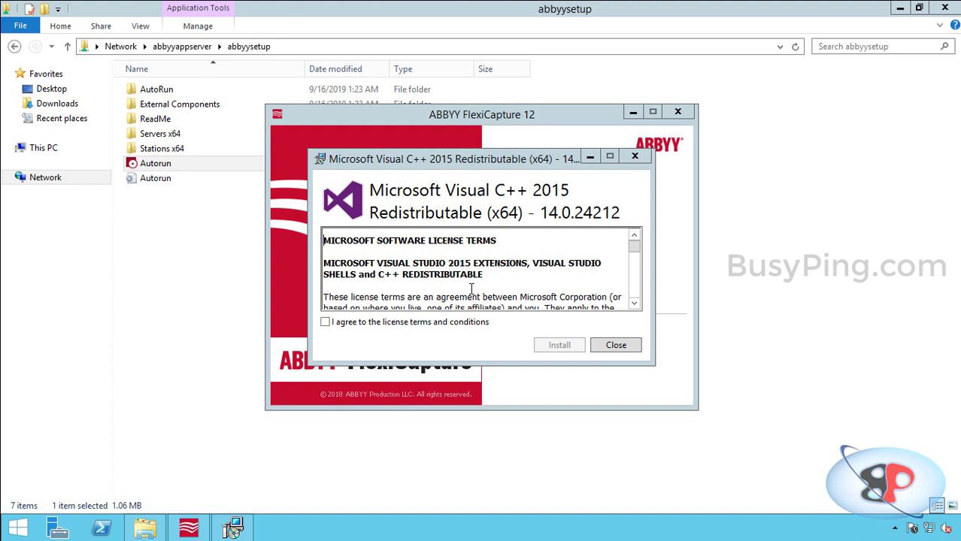
# Install the Visual C++ 2015 x64 and x86 redistributables, accepting their license terms
pyautogui.click(447, 330)
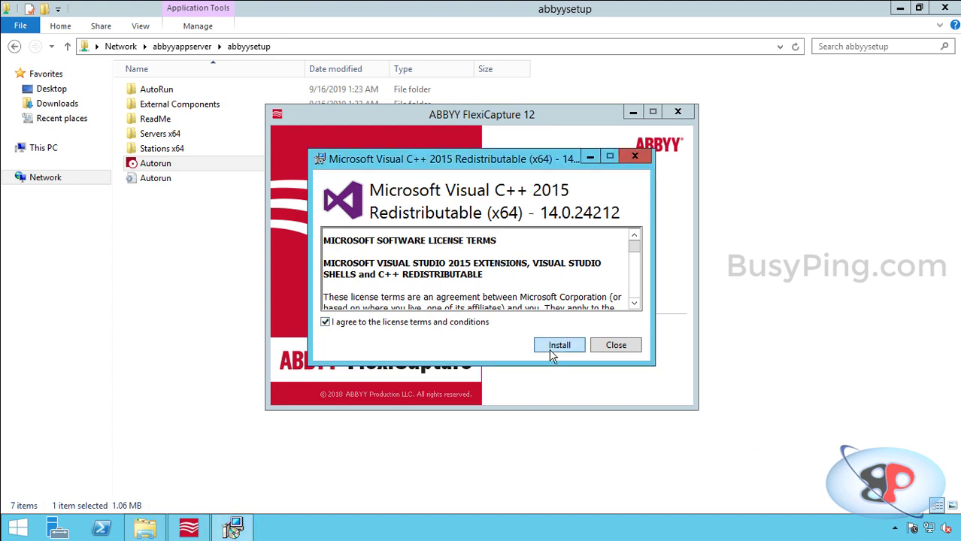
pyautogui.click(553, 349)
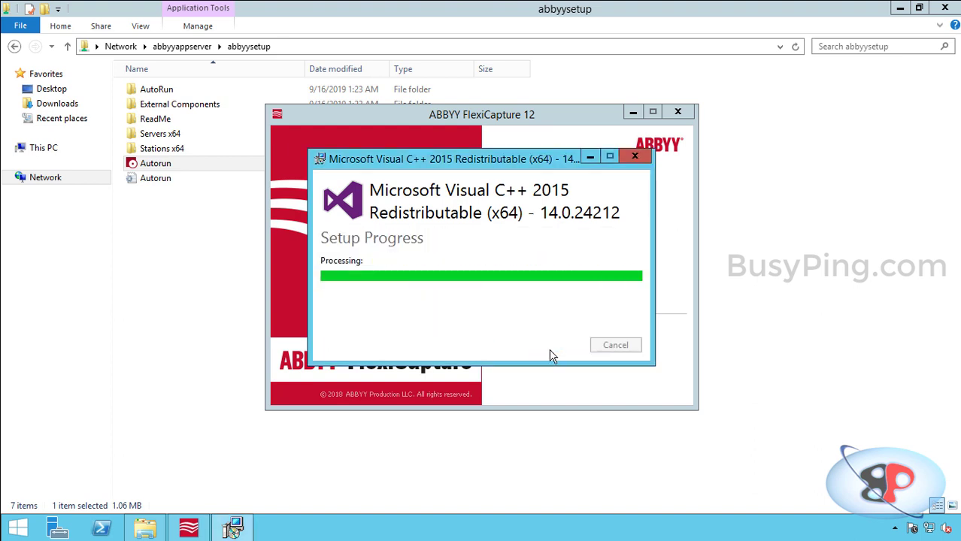
pyautogui.click(608, 354)
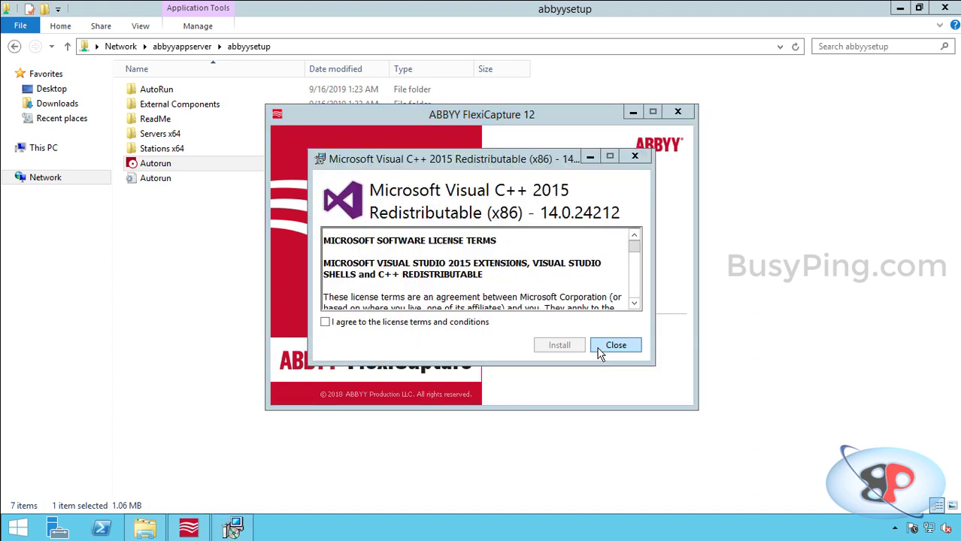
pyautogui.click(468, 325)
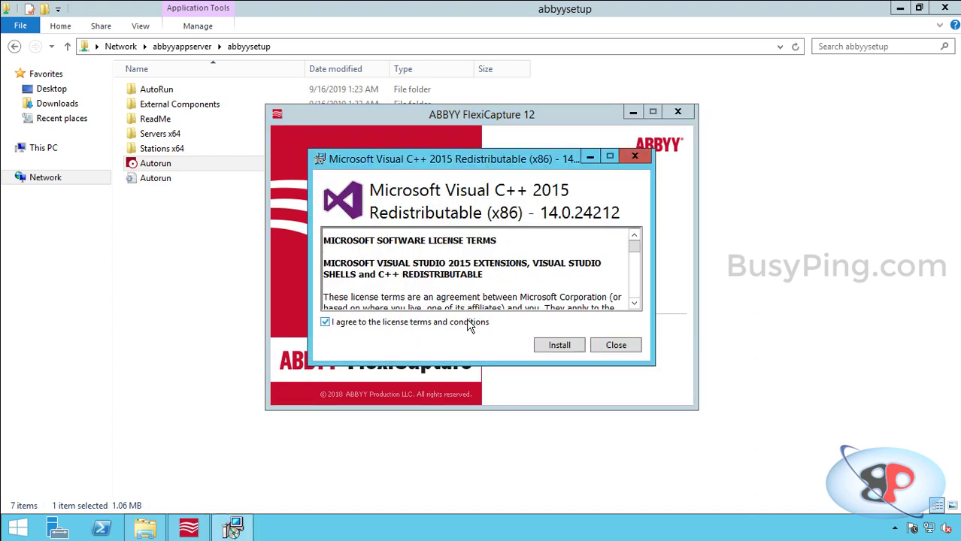
pyautogui.click(540, 348)
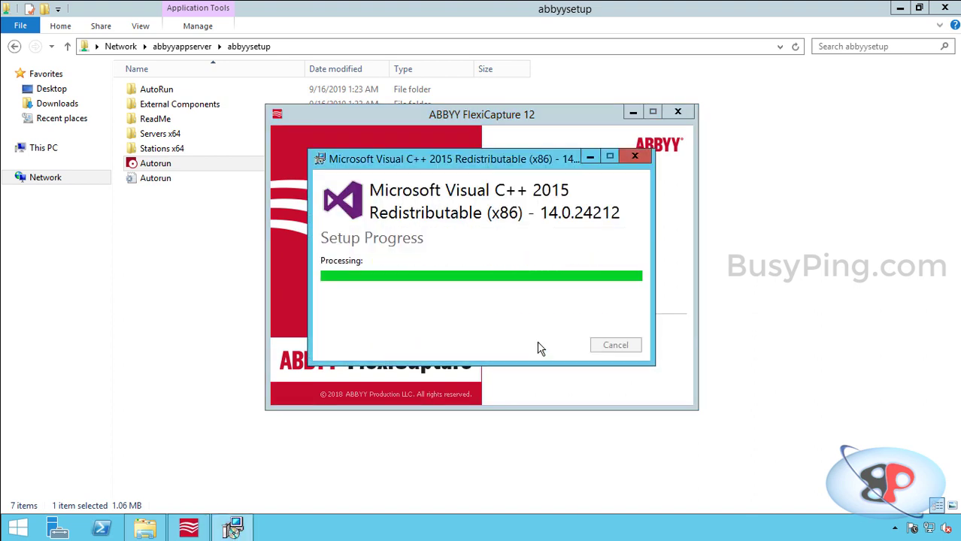
pyautogui.click(615, 348)
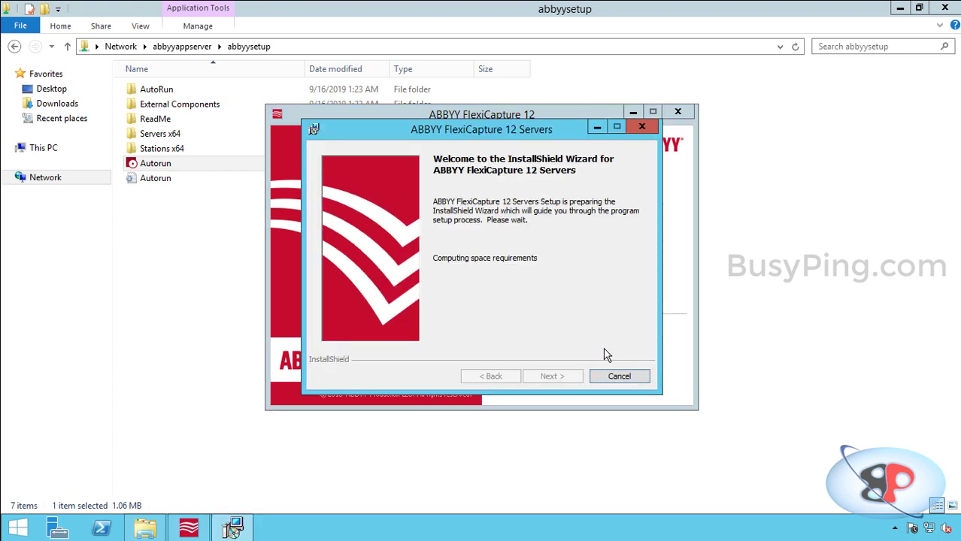
# Accept the FlexiCapture license and enter the user name and organization BusyPing
pyautogui.click(464, 326)
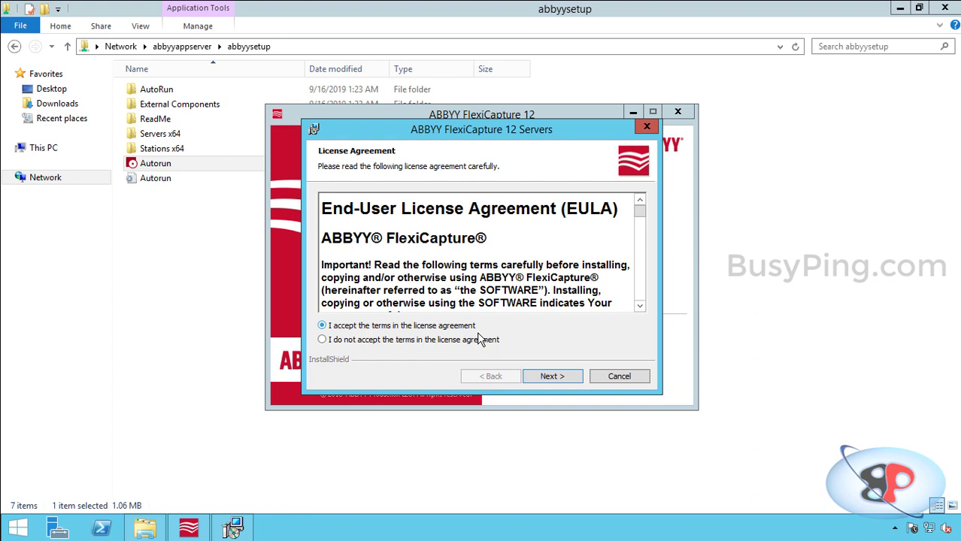
pyautogui.click(551, 374)
pyautogui.click(427, 208)
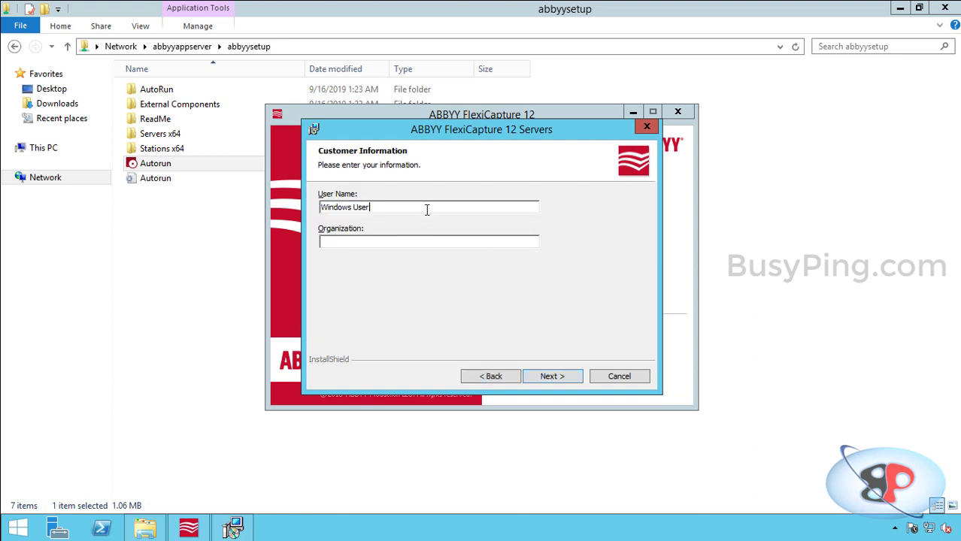
pyautogui.hotkey('ctrl', 'a')
pyautogui.press('Tab')
pyautogui.write('BusyPing')
pyautogui.click(552, 376)
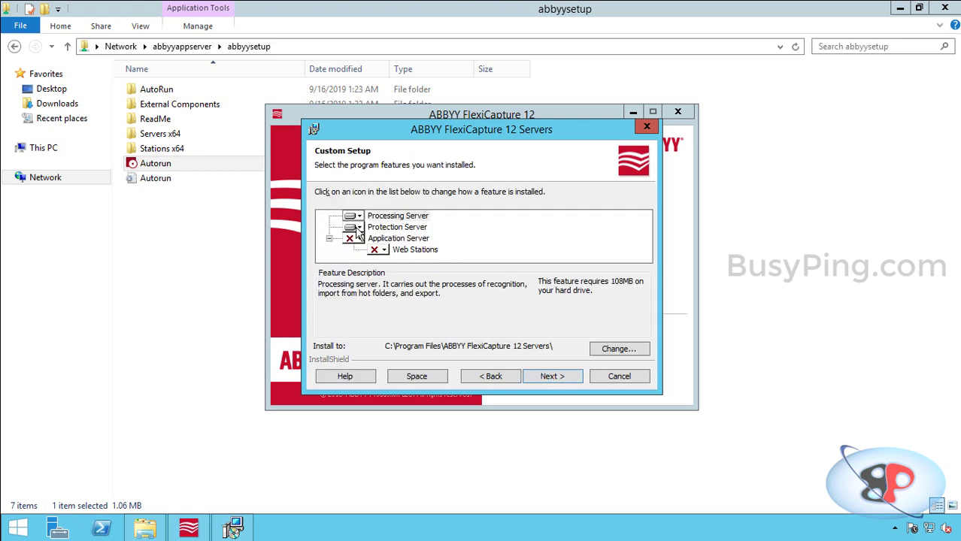
# Set Protection Server to not be installed, leaving only Processing Server selected
pyautogui.click(358, 238)
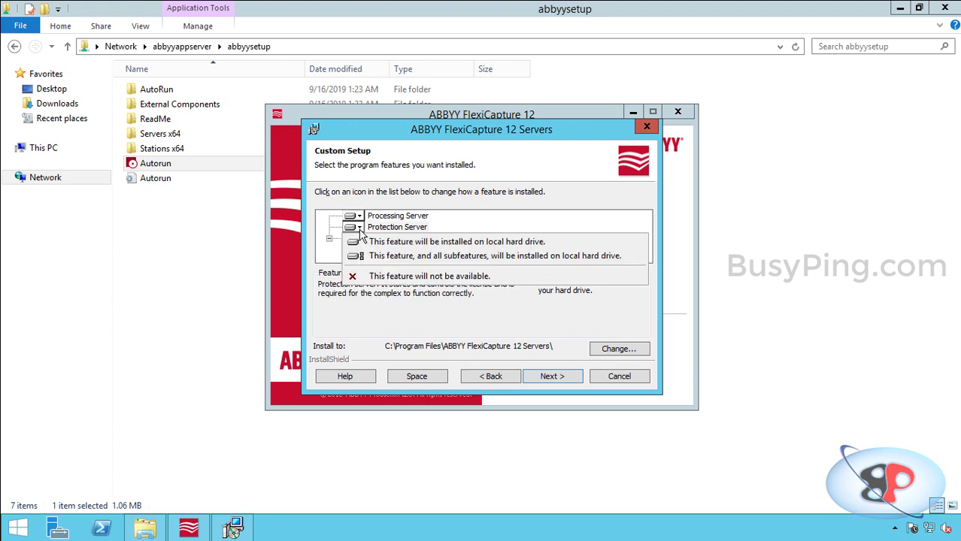
pyautogui.click(376, 276)
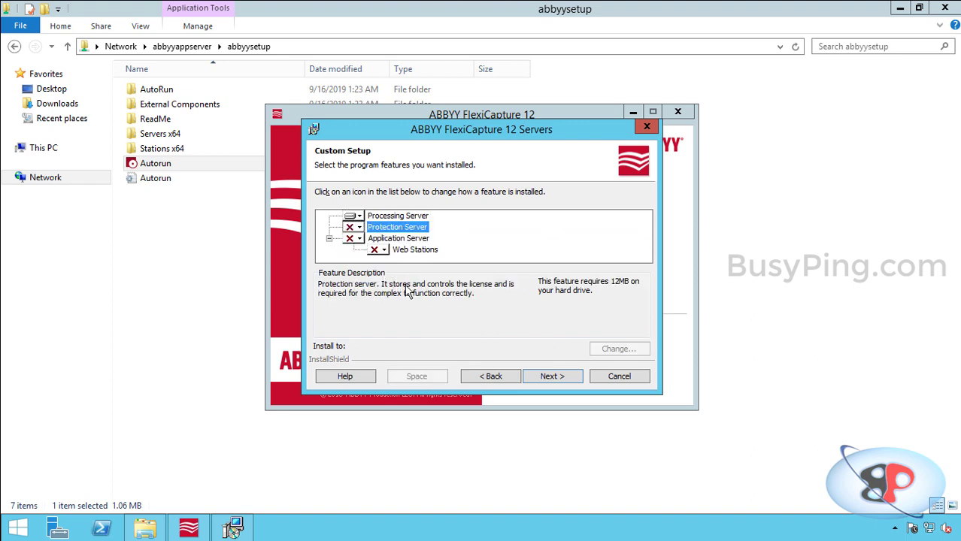
pyautogui.click(557, 377)
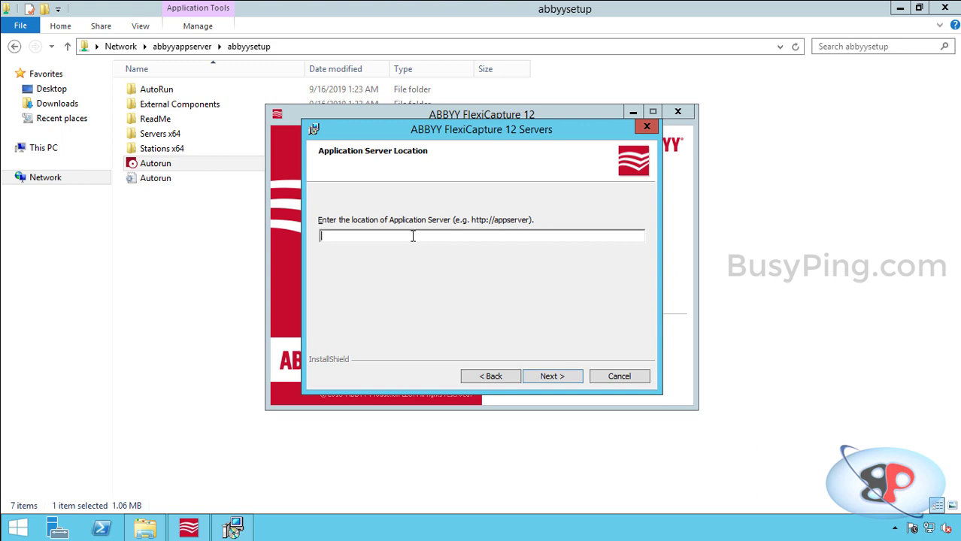
pyautogui.write('http://')
pyautogui.write('abbyyabpp')
pyautogui.press('BackSpace')
pyautogui.press('BackSpace')
pyautogui.press('BackSpace')
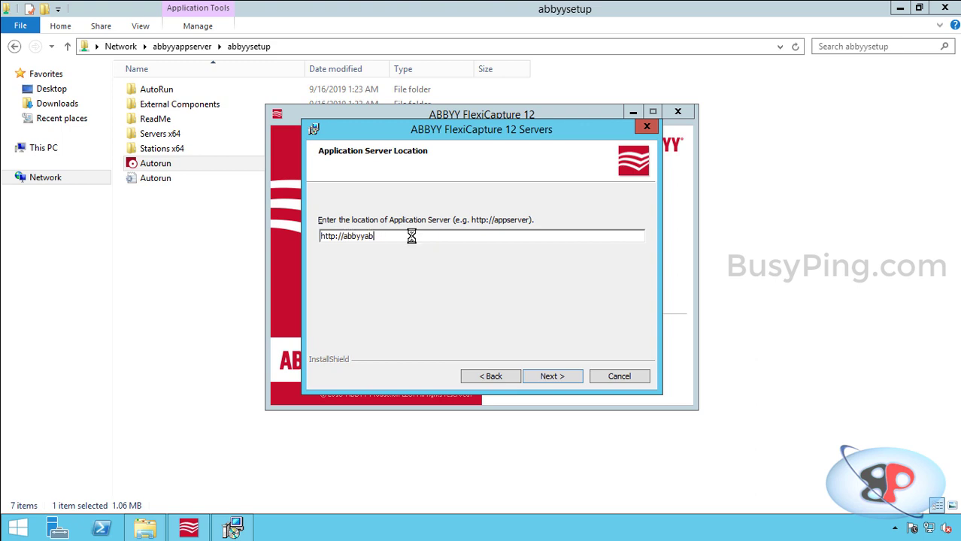
pyautogui.write('ppserver')
pyautogui.click(565, 377)
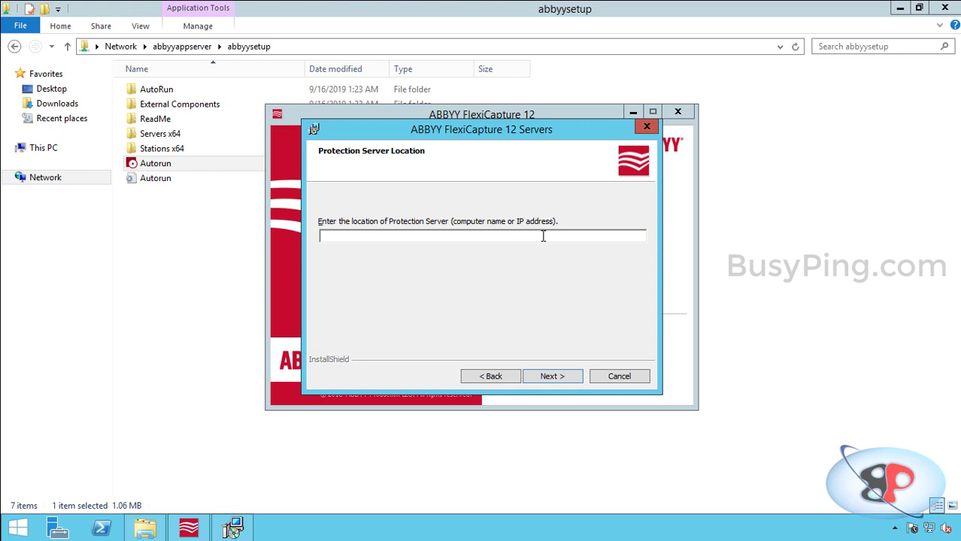
pyautogui.write('abbyylicserver')
pyautogui.click(573, 380)
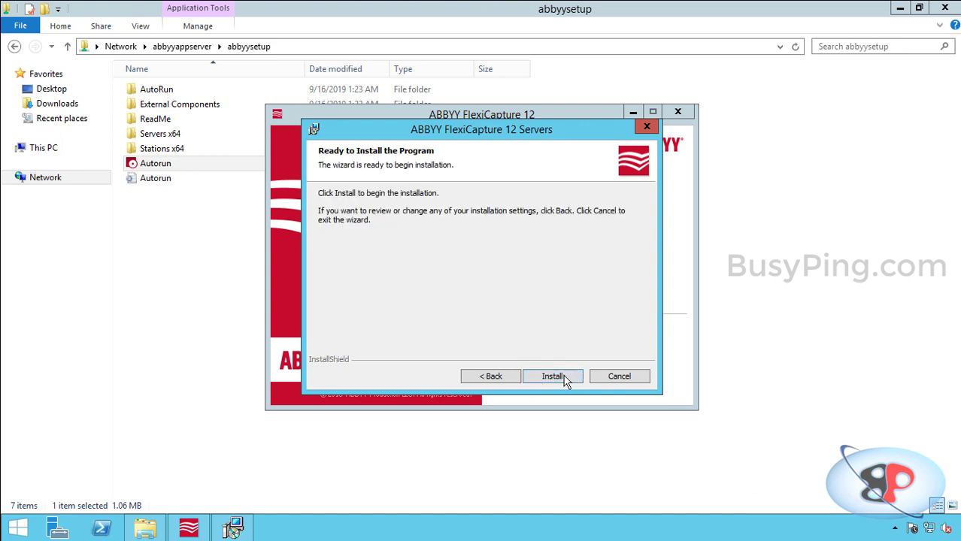
# Install FlexiCapture 12 Servers and finish the wizard once it completes
pyautogui.click(564, 381)
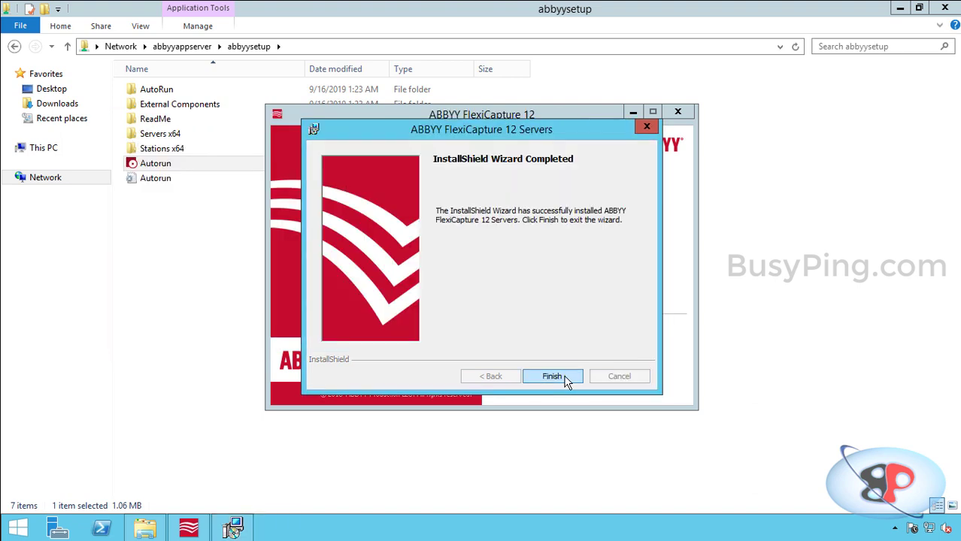
pyautogui.click(553, 377)
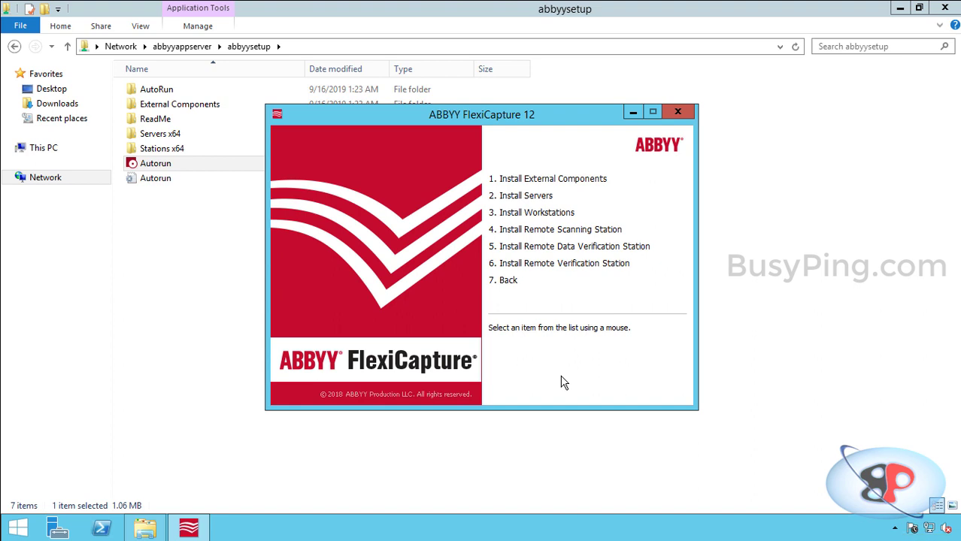
# Close the installer menu and launch Processing Server Monitor from Start, maximized
pyautogui.click(681, 111)
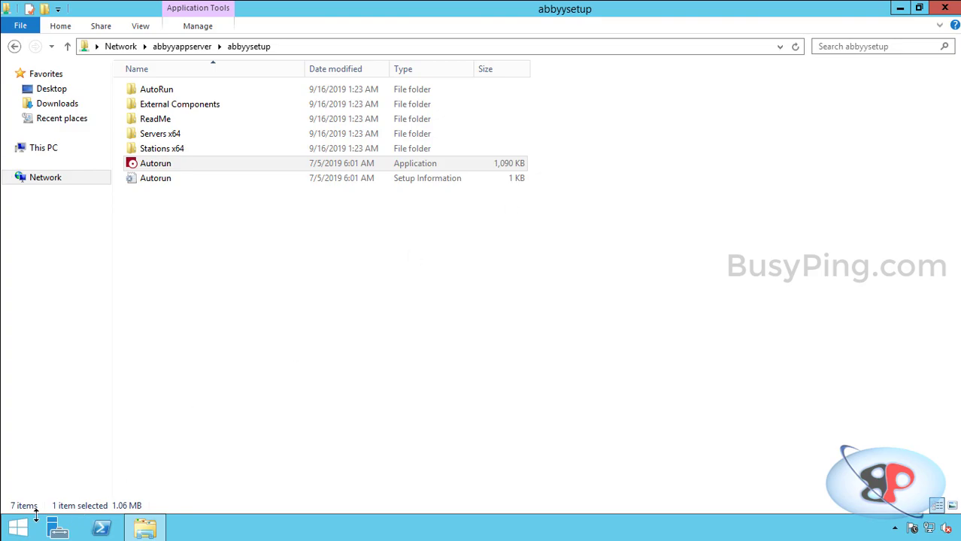
pyautogui.click(10, 533)
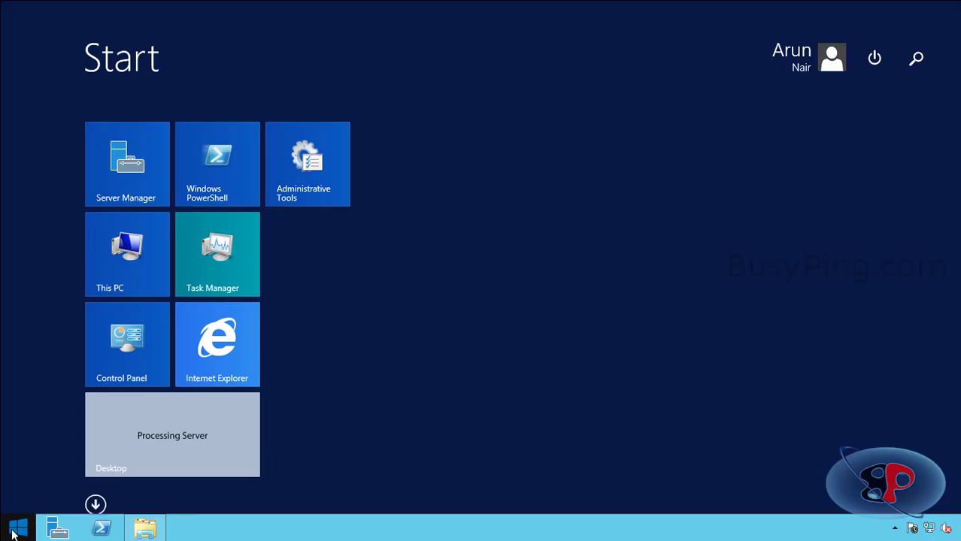
pyautogui.click(95, 505)
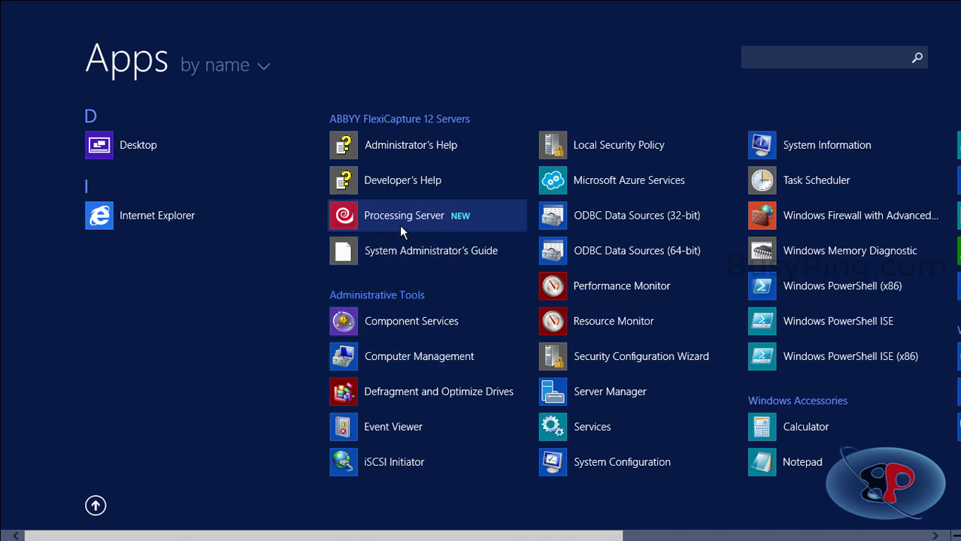
pyautogui.click(465, 224)
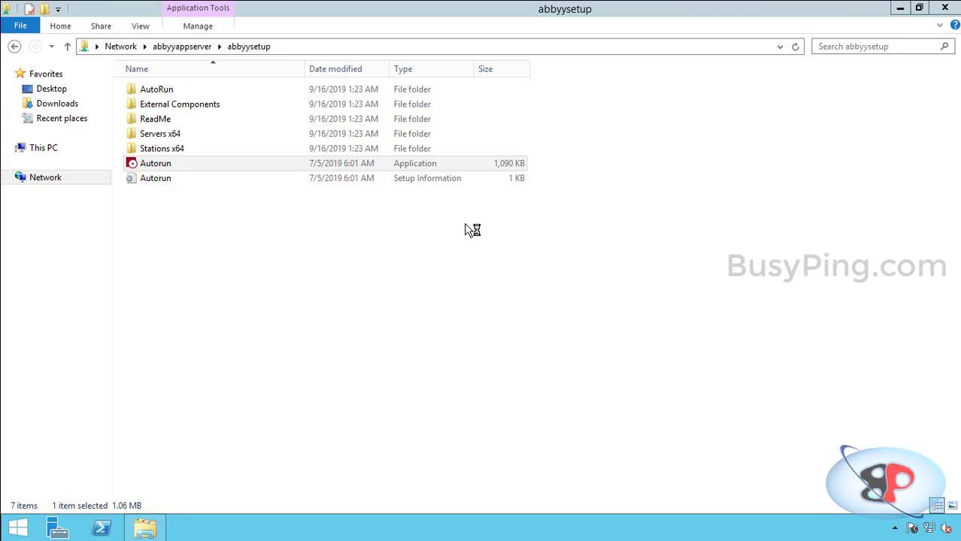
pyautogui.doubleClick(494, 84)
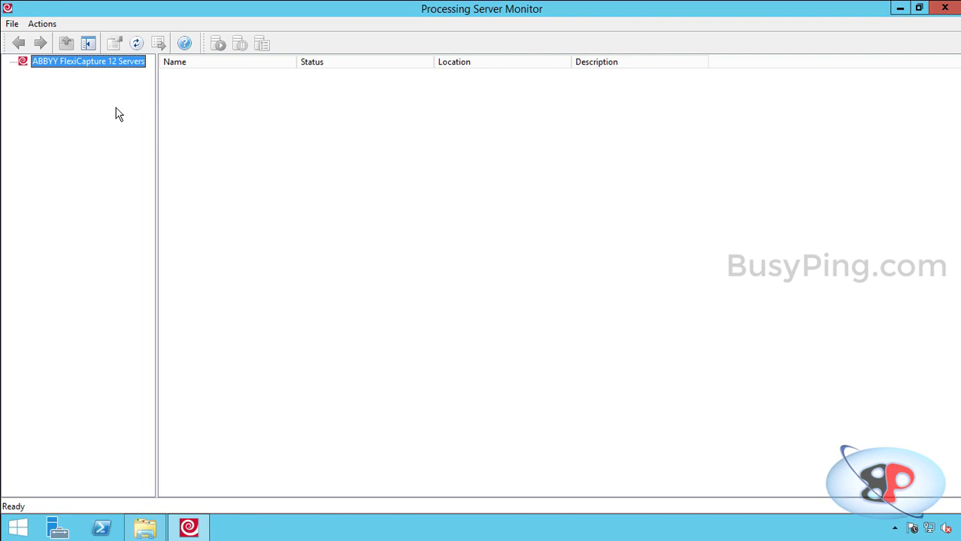
# Add the local host ABBYYPROCSERVER as a processing server and start it
pyautogui.rightClick(105, 67)
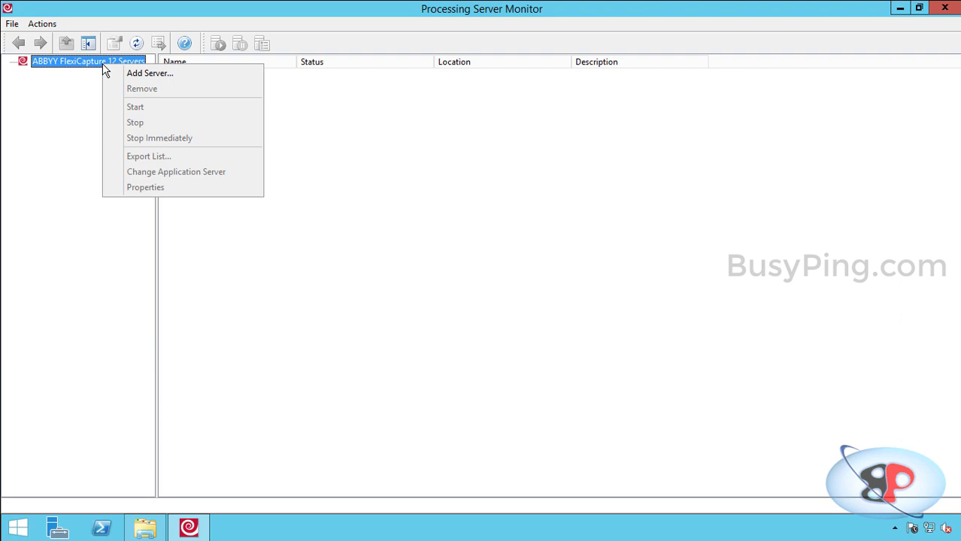
pyautogui.click(139, 74)
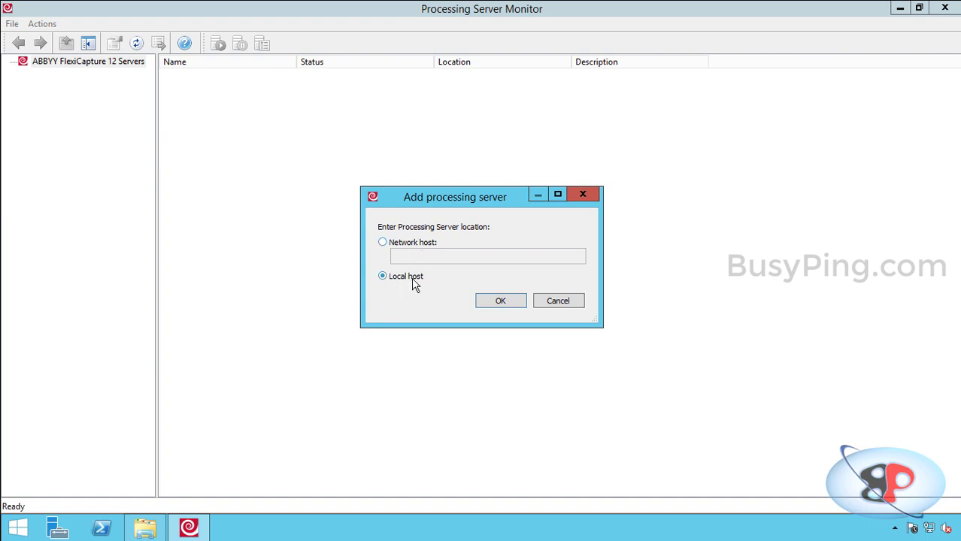
pyautogui.click(501, 301)
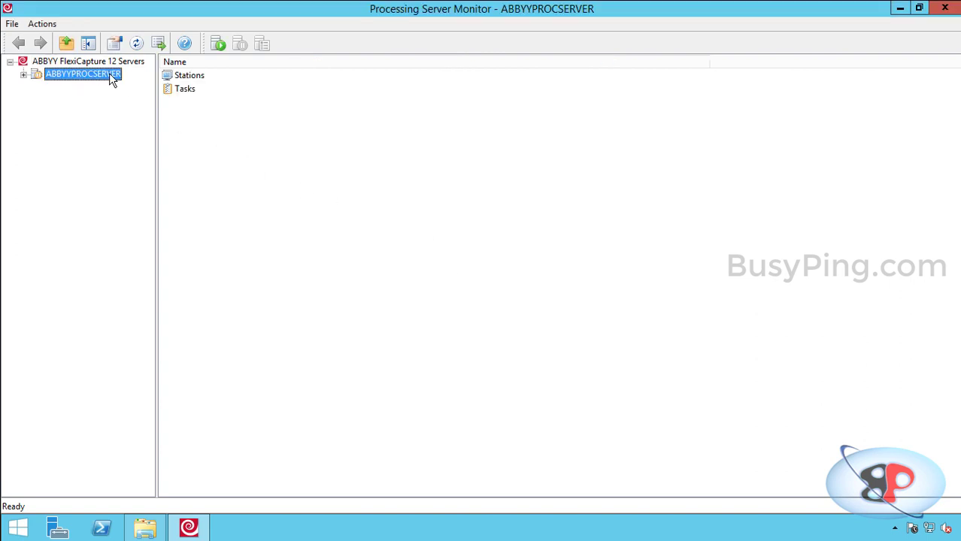
pyautogui.click(223, 41)
# Launch Event Viewer from the Start search and maximize its window
pyautogui.click(18, 531)
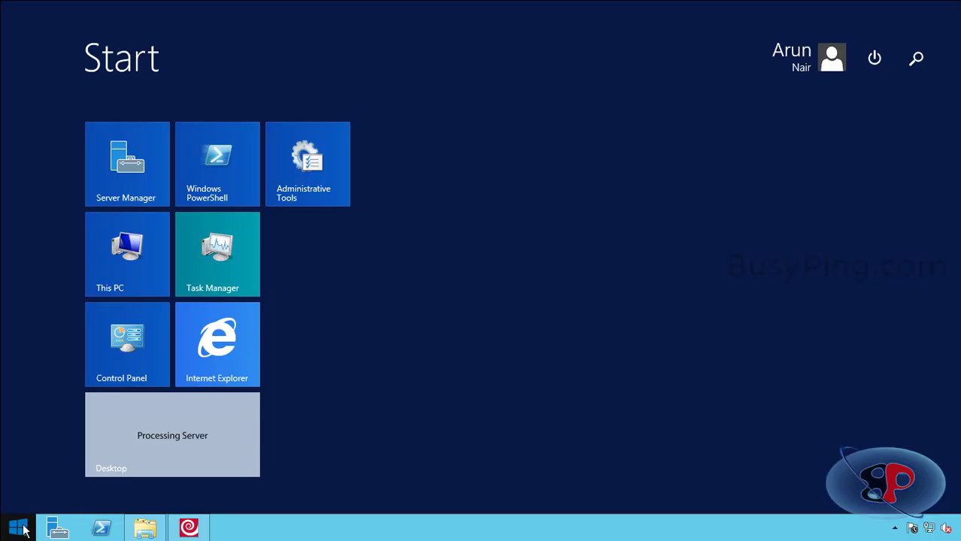
pyautogui.write('event vi')
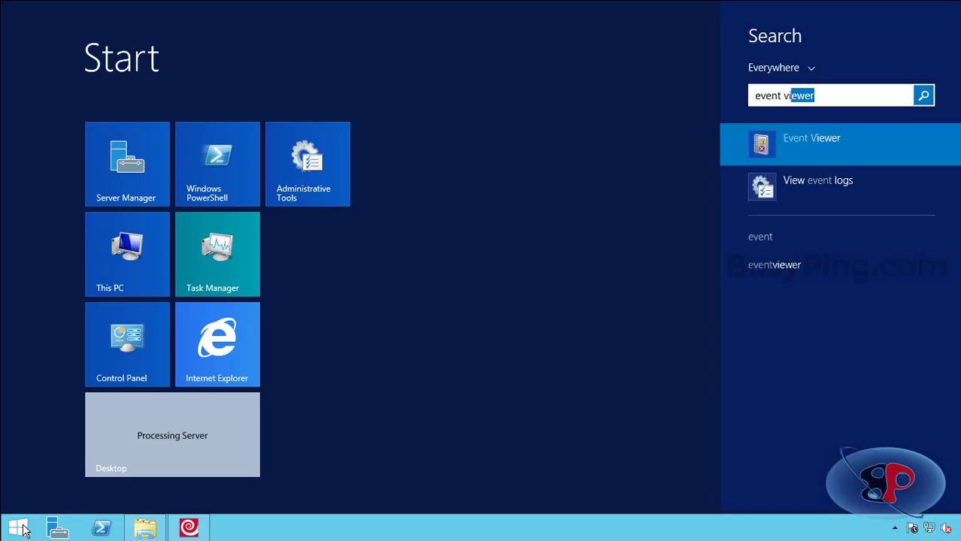
pyautogui.write('ewer')
pyautogui.press('Return')
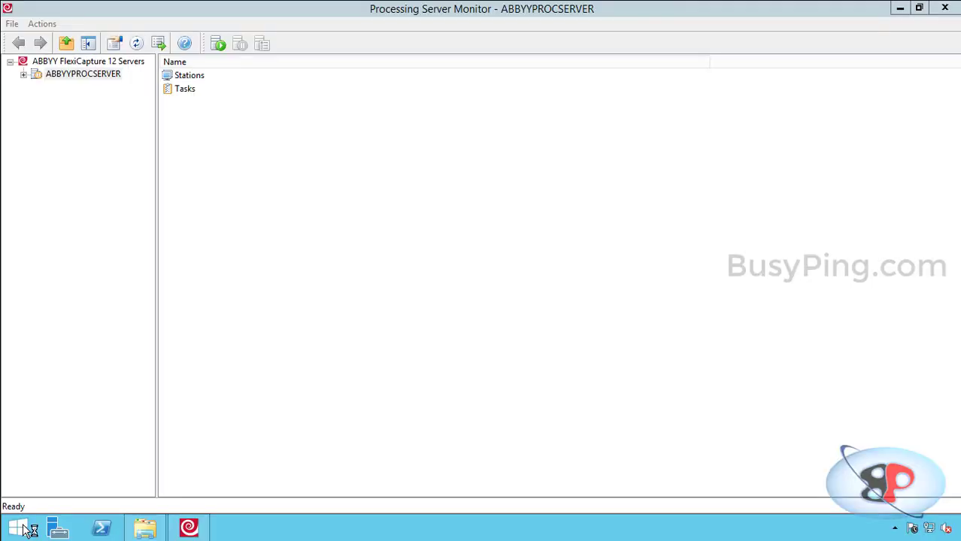
pyautogui.doubleClick(648, 155)
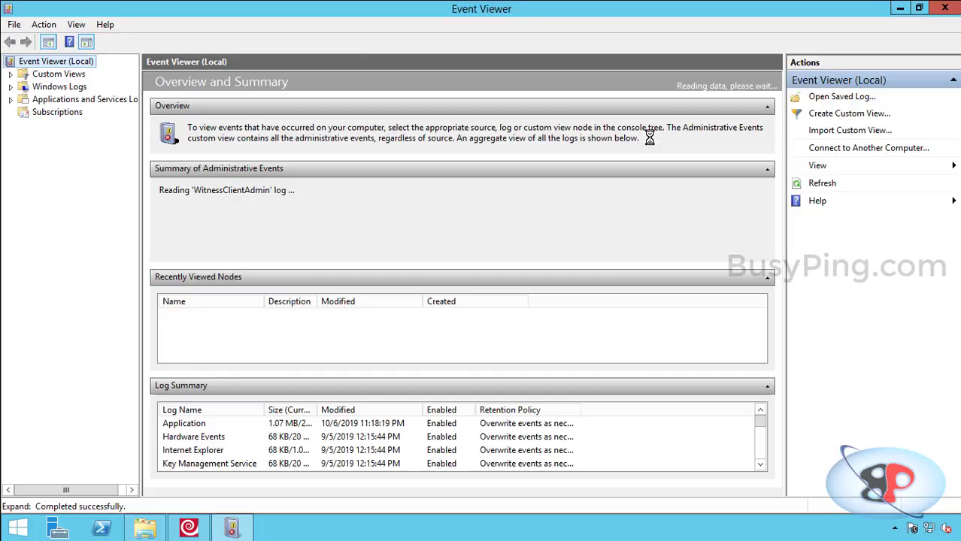
# Open the Application log and read the FlexiCapture Processing Server warning about missing rights
pyautogui.click(10, 87)
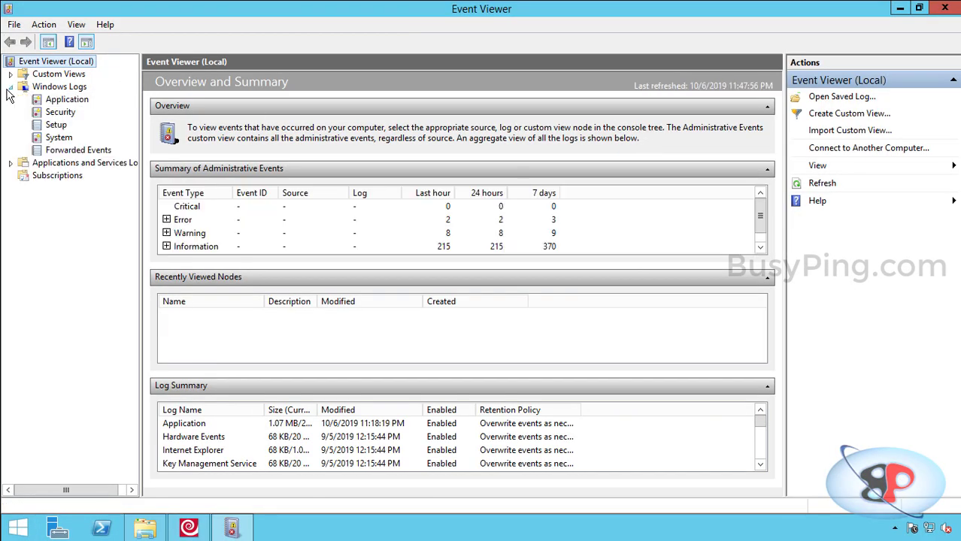
pyautogui.moveTo(142, 140); pyautogui.dragTo(223, 139)
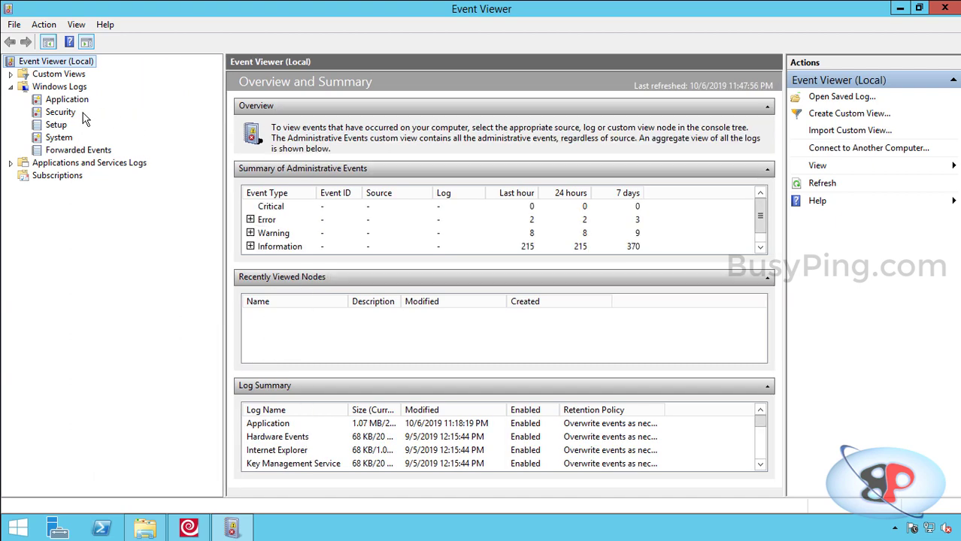
pyautogui.click(70, 100)
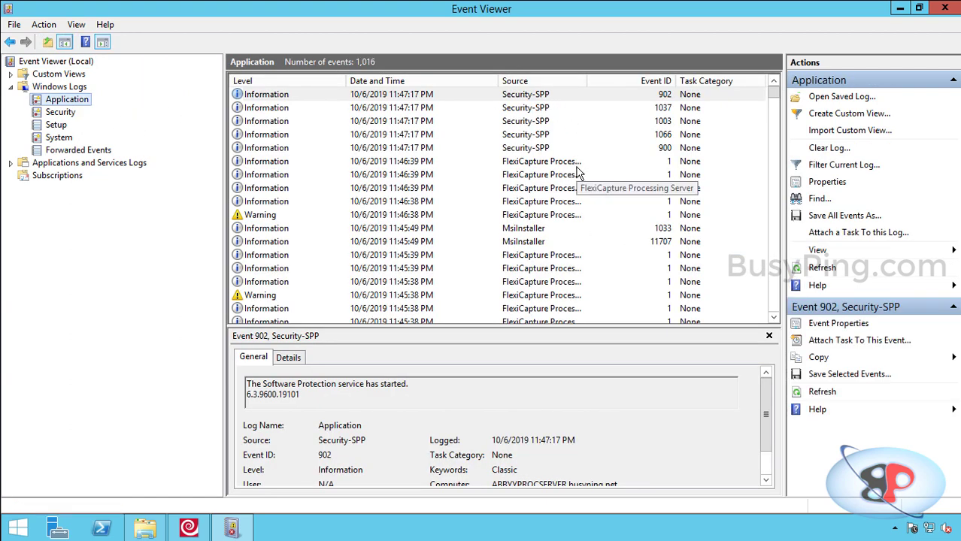
pyautogui.click(578, 215)
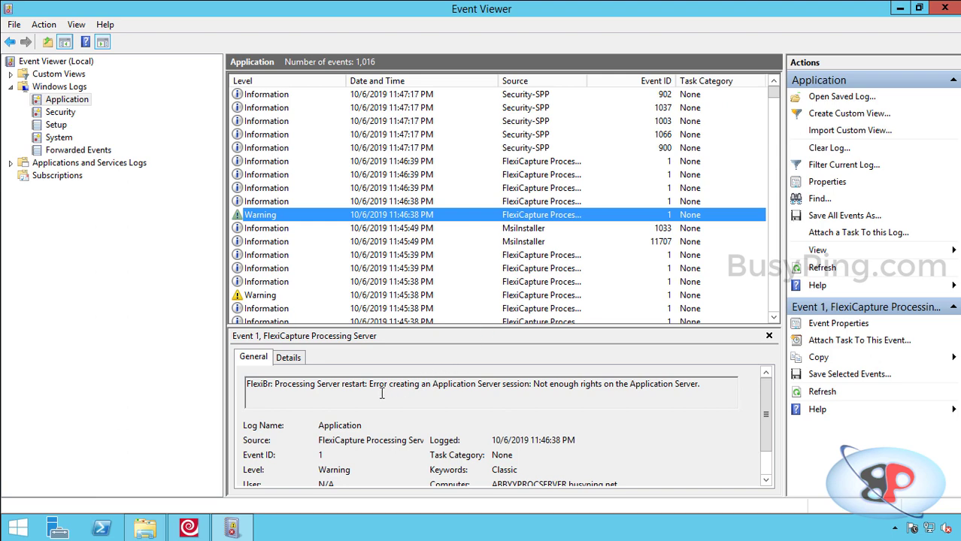
pyautogui.moveTo(369, 385); pyautogui.dragTo(530, 387)
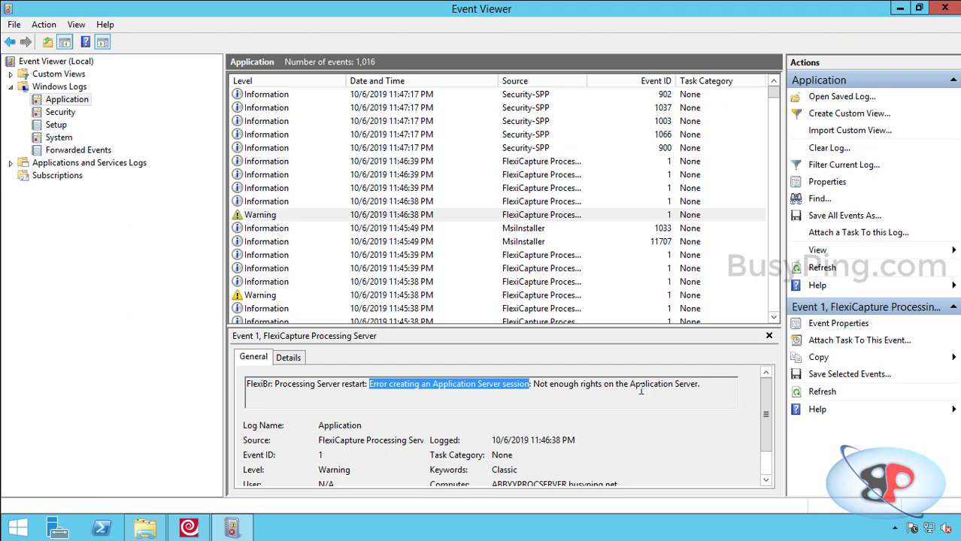
pyautogui.moveTo(700, 384); pyautogui.dragTo(317, 375)
pyautogui.click(340, 385)
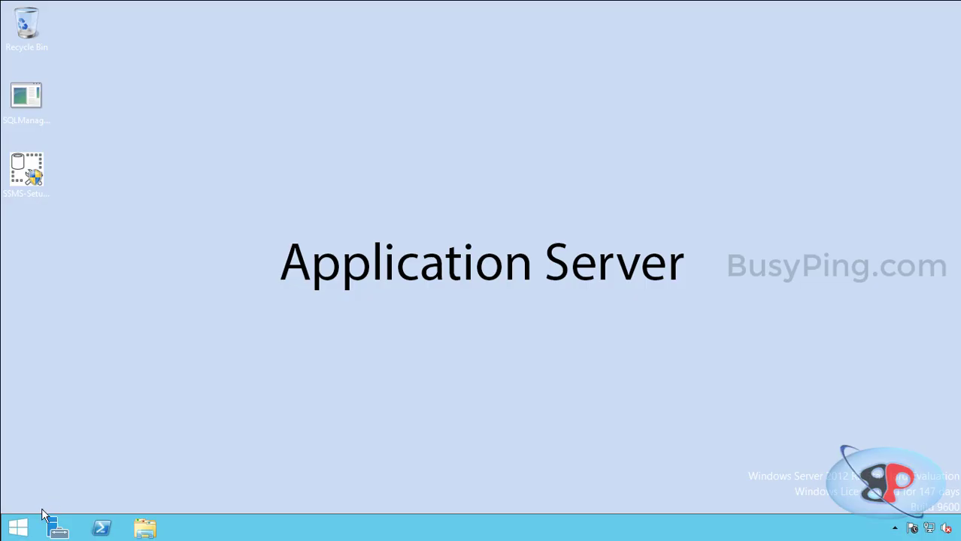
# Launch Administration and Monitoring, log in with the admin domain account, and view Settings
pyautogui.click(18, 526)
pyautogui.click(94, 504)
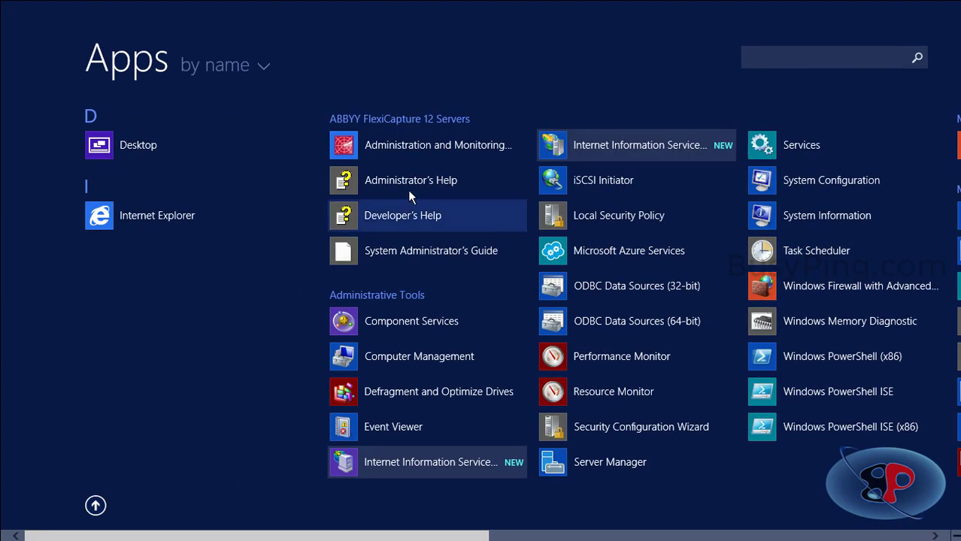
pyautogui.click(433, 147)
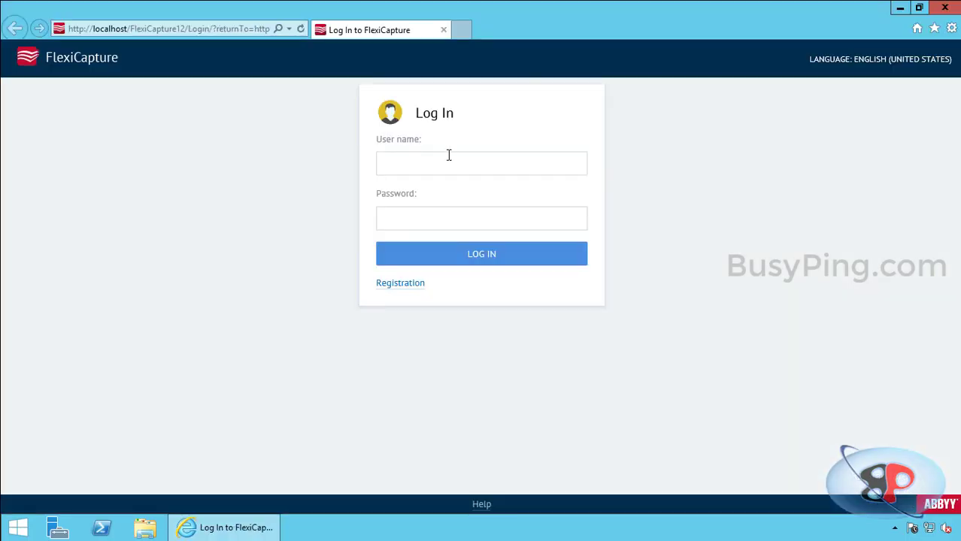
pyautogui.press('Tab')
pyautogui.write('•••••')
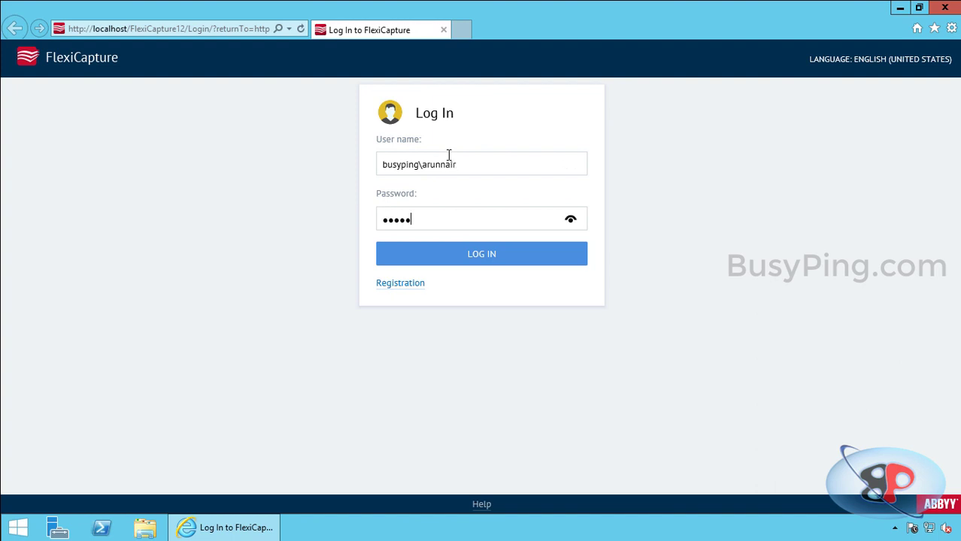
pyautogui.write('•••')
pyautogui.press('Return')
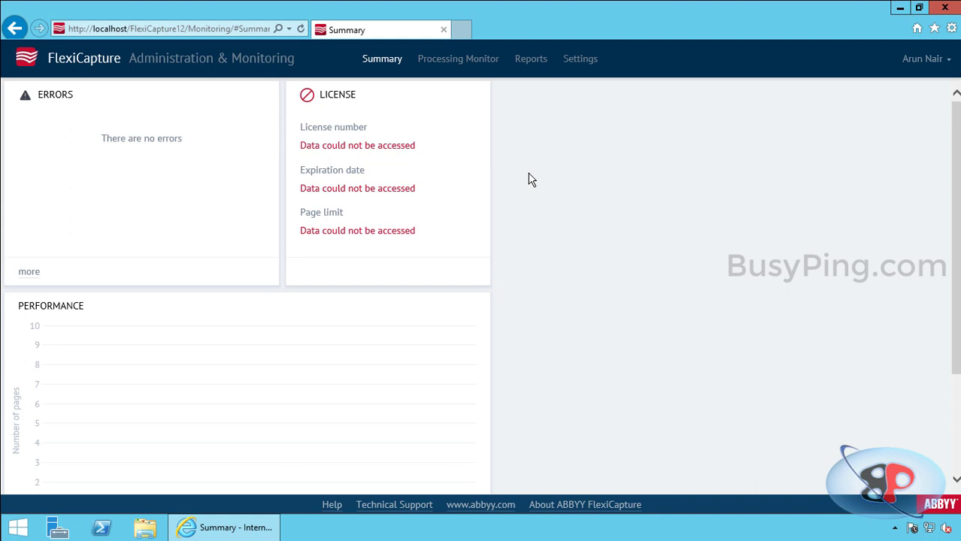
pyautogui.click(589, 66)
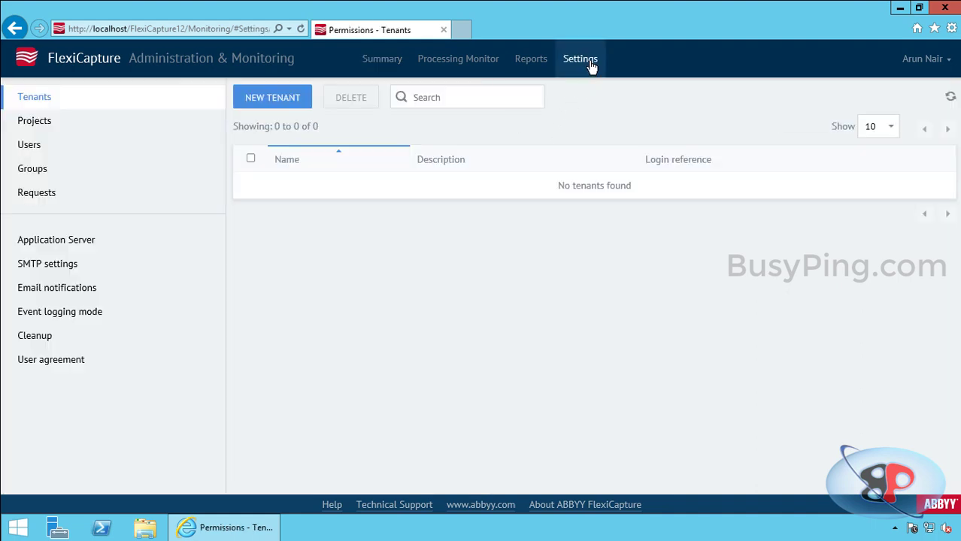
# List the console users and inspect the BUSYPING\ABBYYPROCSERVER$ machine account
pyautogui.click(66, 147)
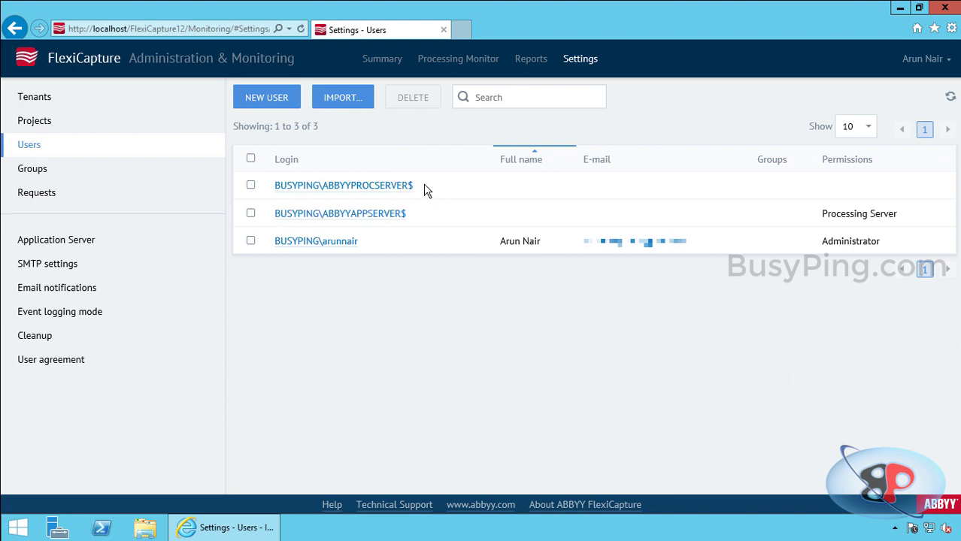
pyautogui.moveTo(425, 190); pyautogui.dragTo(268, 189)
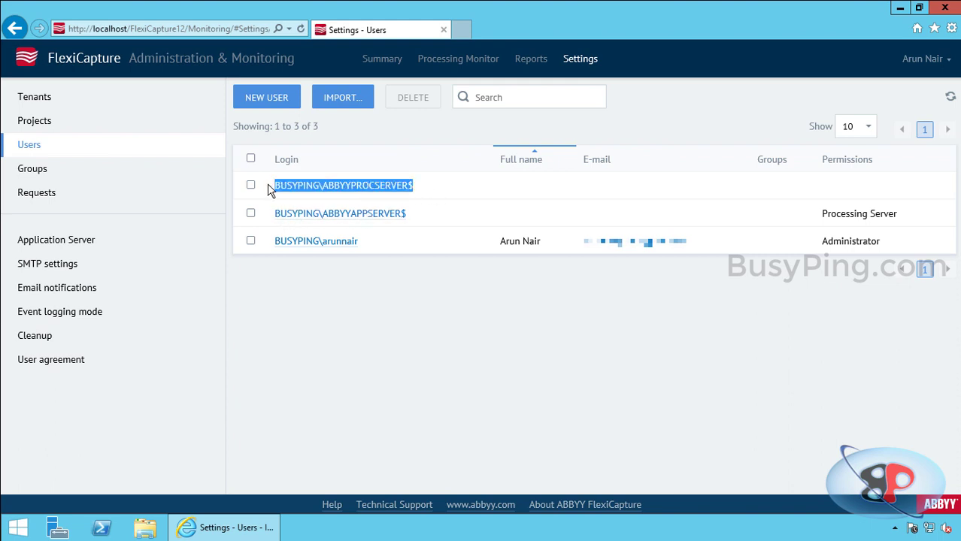
pyautogui.click(448, 200)
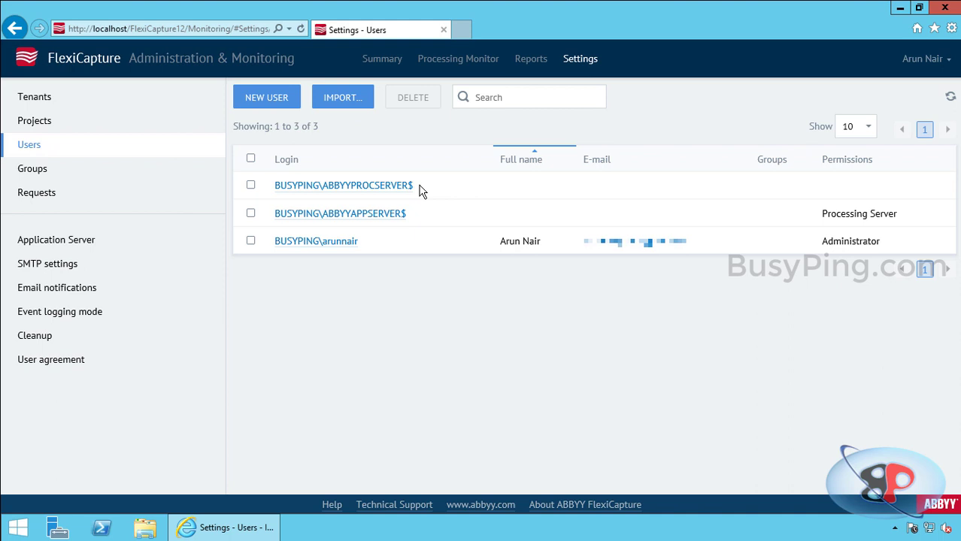
# Open the Processing Server machine account's user page and review its three unchecked roles
pyautogui.click(397, 186)
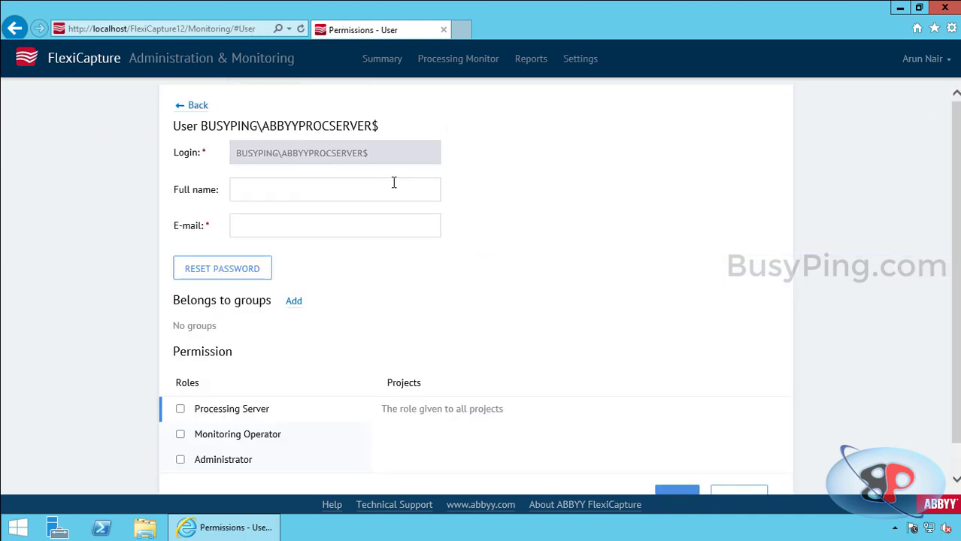
pyautogui.scroll(-1, 387, 226)
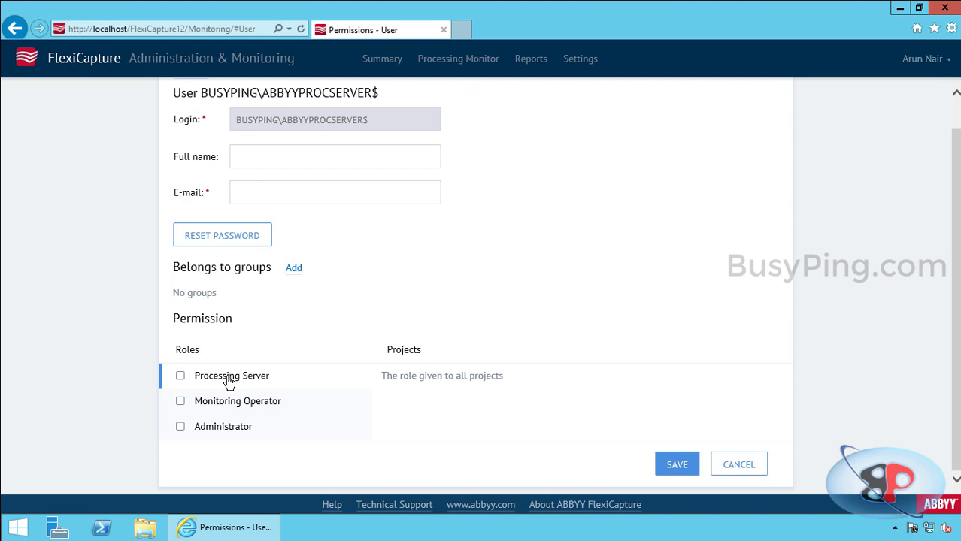
pyautogui.scroll(1, 229, 384)
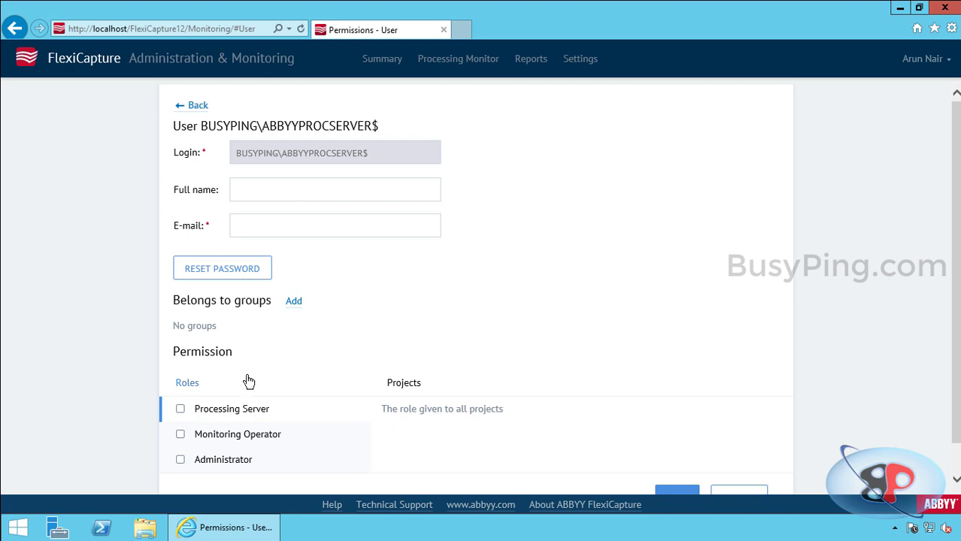
pyautogui.scroll(-1, 249, 383)
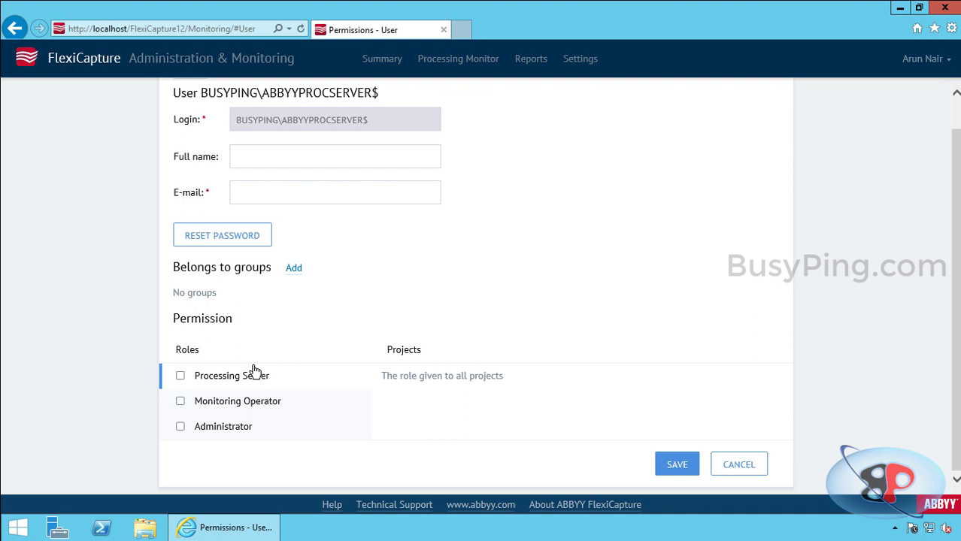
# Leave the machine account page unsaved and start a user import with Active directory path 'busyping'
pyautogui.click(736, 466)
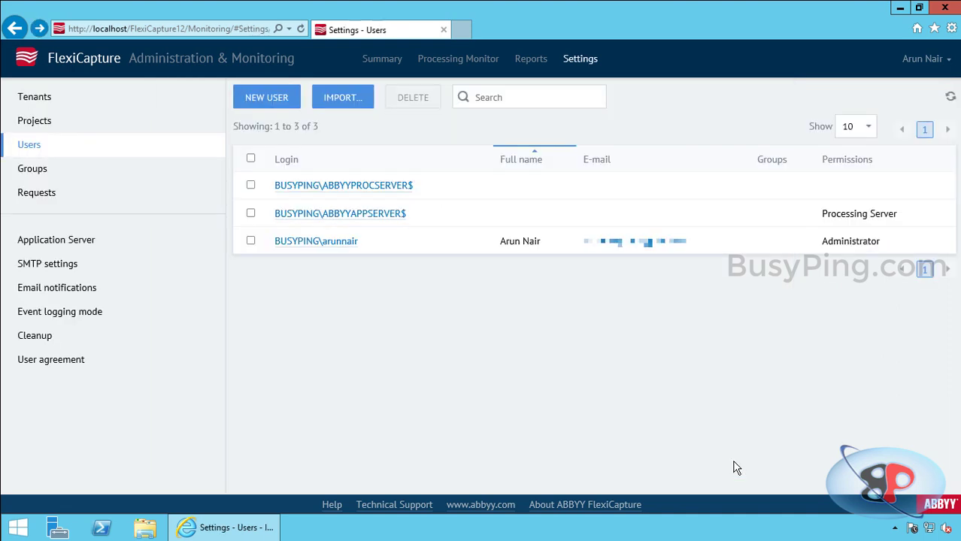
pyautogui.click(345, 100)
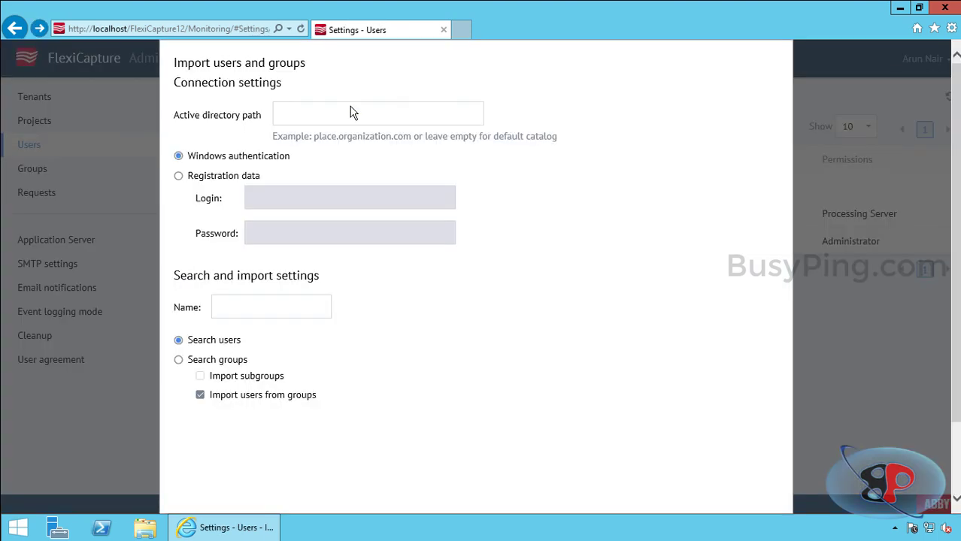
pyautogui.click(351, 107)
pyautogui.write('busyping')
# Find the 'svcabbyyprocserve' service account in the directory and import it
pyautogui.click(289, 312)
pyautogui.write('svcabbyyprocserve')
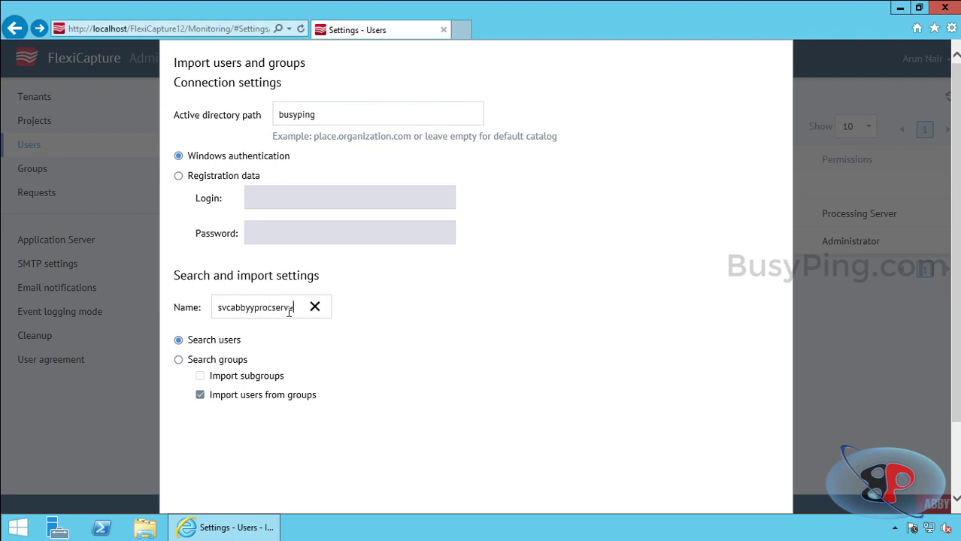
pyautogui.scroll(-2, 639, 346)
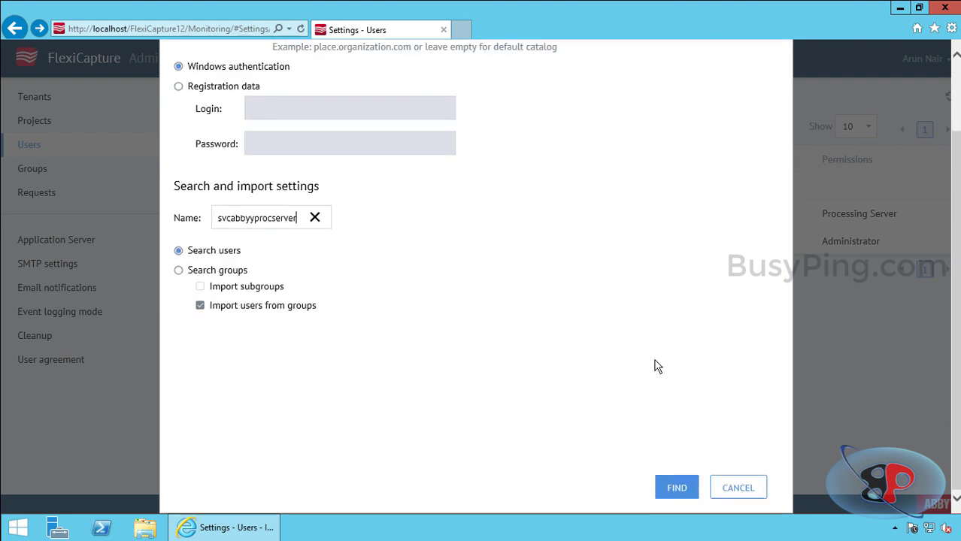
pyautogui.click(673, 487)
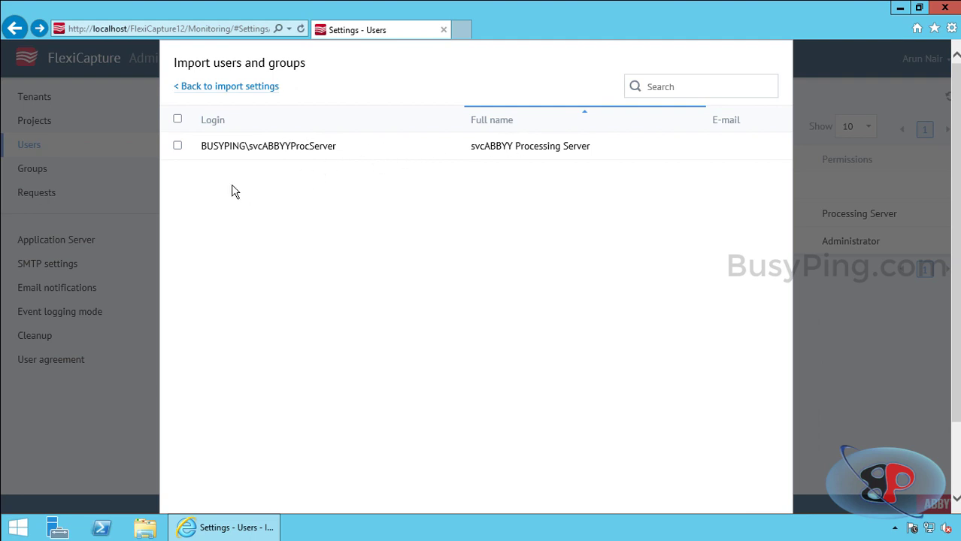
pyautogui.click(178, 146)
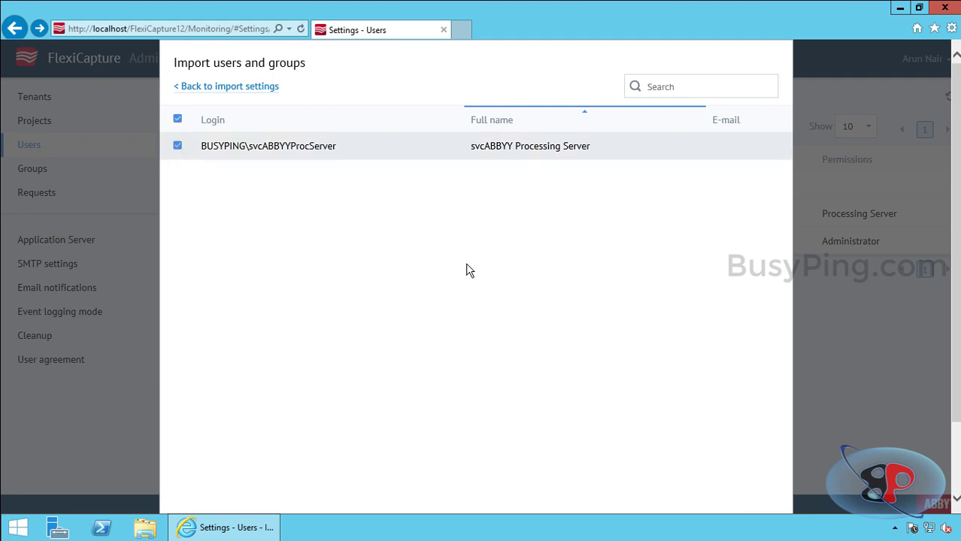
pyautogui.scroll(-2, 467, 270)
pyautogui.click(670, 488)
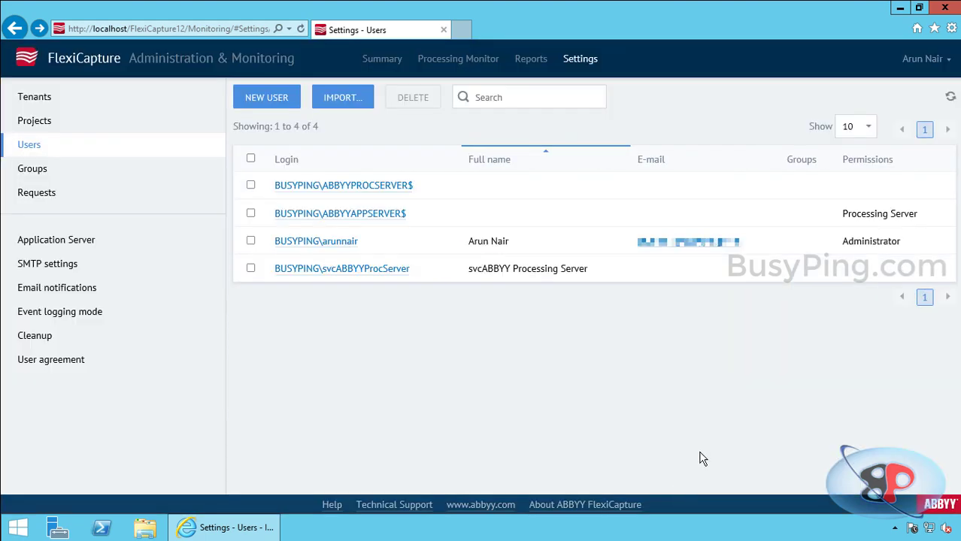
# Give the imported service account user an e-mail address and the Processing Server role, then save
pyautogui.click(377, 269)
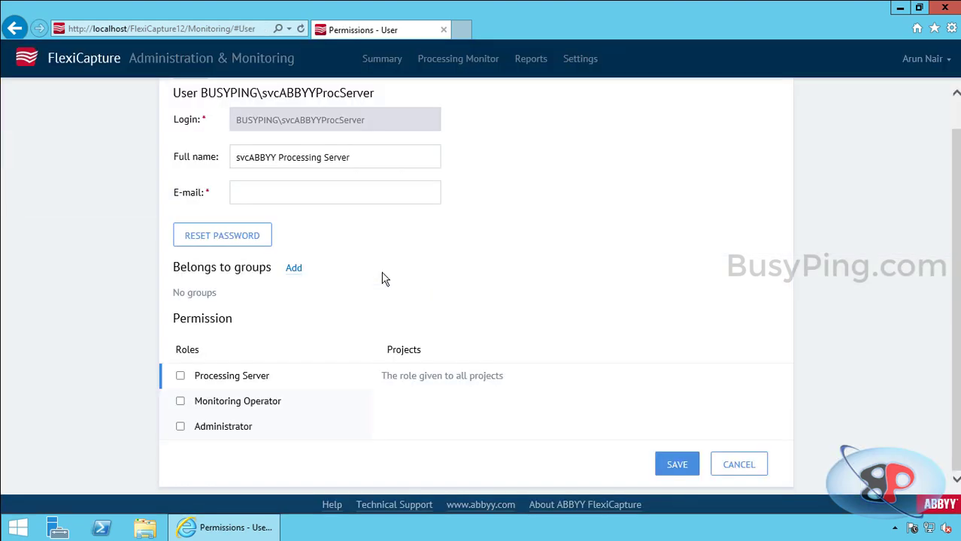
pyautogui.click(402, 194)
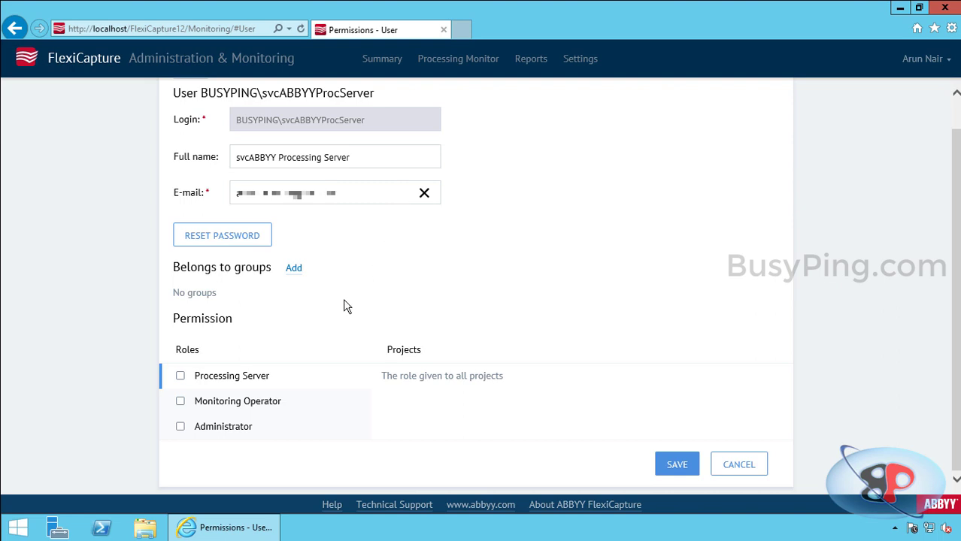
pyautogui.click(179, 379)
pyautogui.click(680, 466)
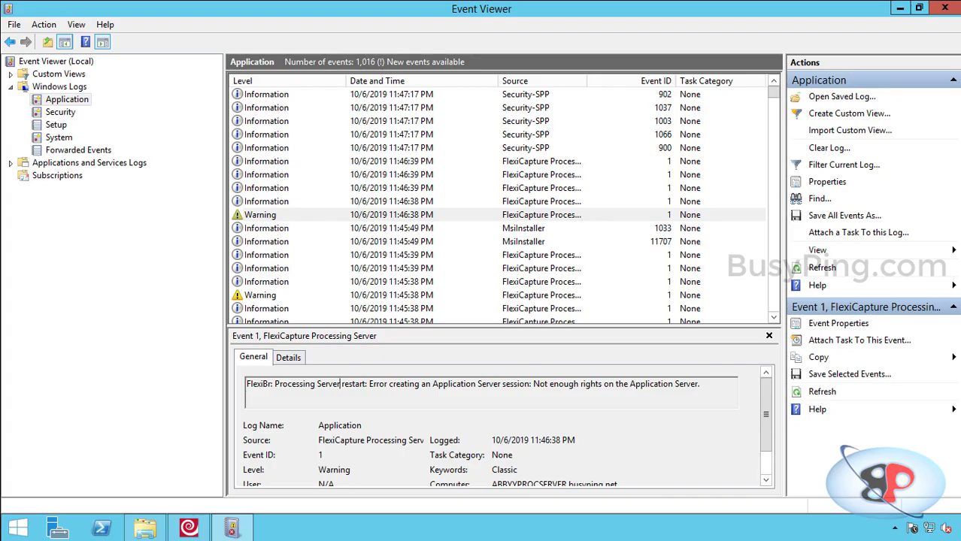
# Launch services.msc maximized and open the ABBYY FlexiCapture 12 Processing Server service's Properties
pyautogui.click(30, 531)
pyautogui.write('service')
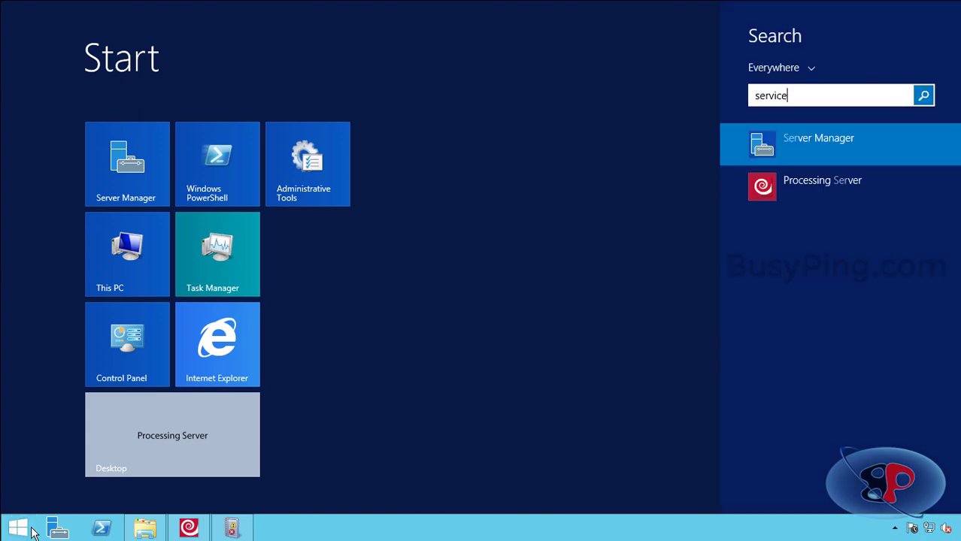
pyautogui.write('s.msc')
pyautogui.press('Return')
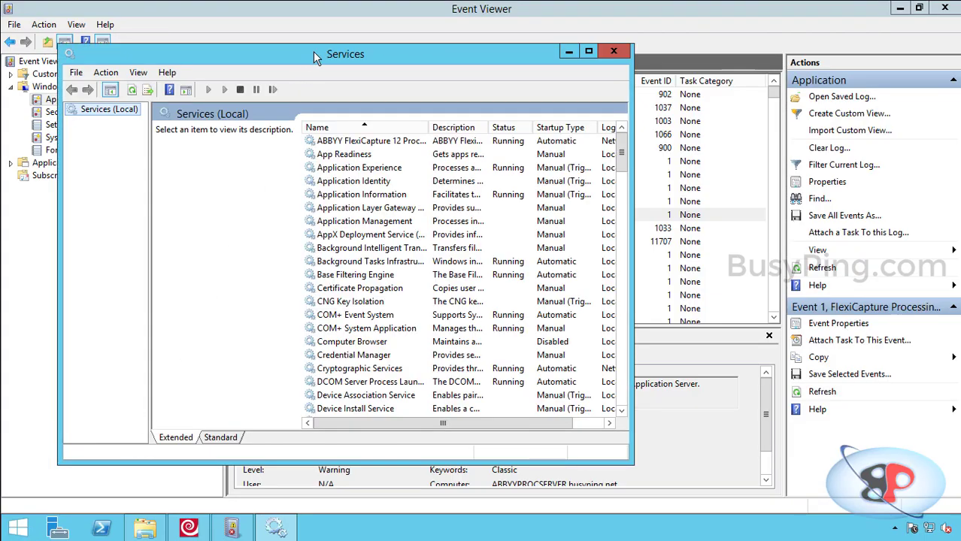
pyautogui.doubleClick(313, 51)
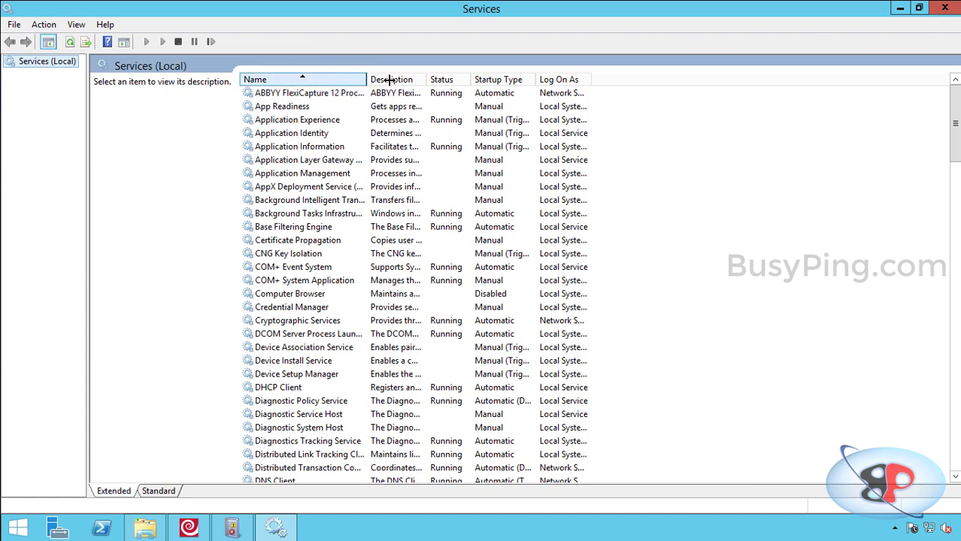
pyautogui.moveTo(367, 78); pyautogui.dragTo(436, 79)
pyautogui.click(411, 88)
pyautogui.rightClick(410, 89)
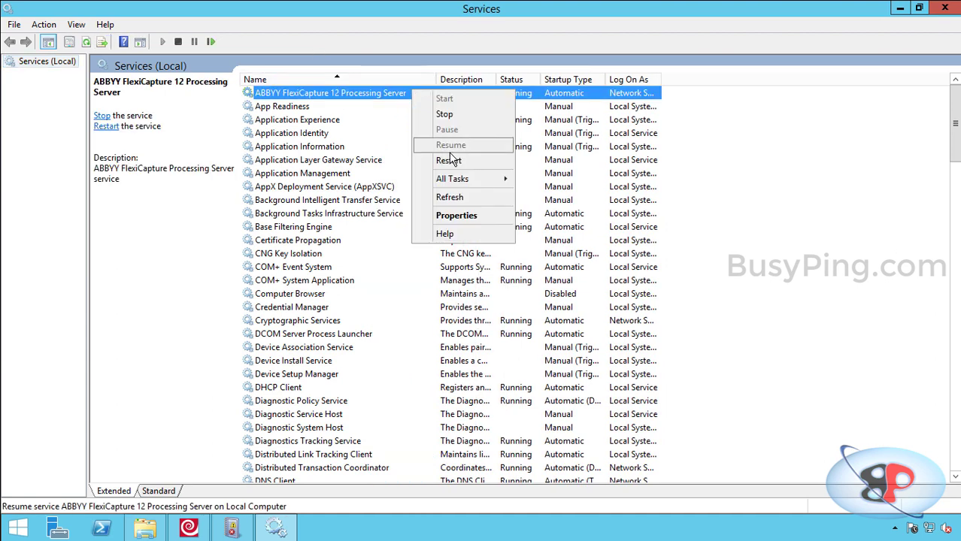
pyautogui.click(457, 216)
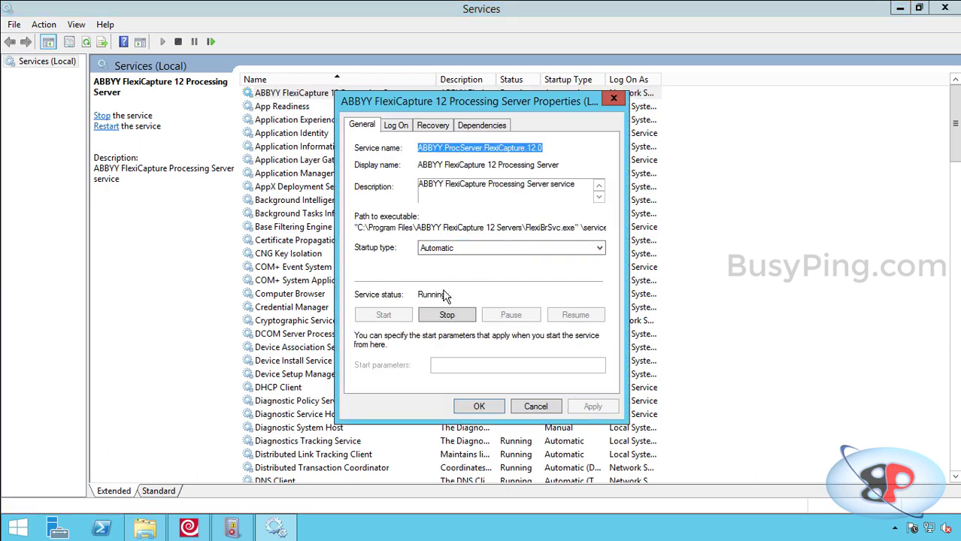
# Choose 'svcabbyyprocserver', searched across the Entire Directory, as the service's log-on account
pyautogui.click(402, 126)
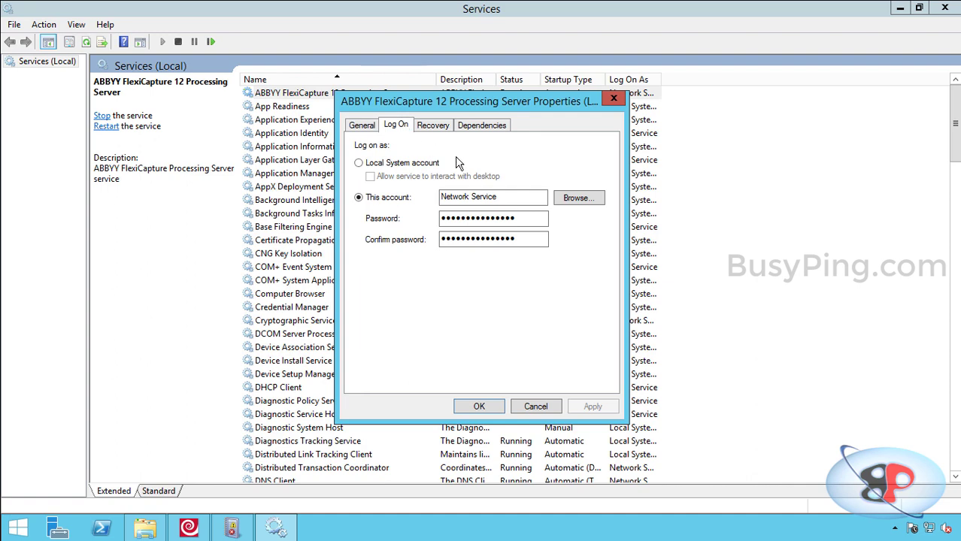
pyautogui.click(600, 200)
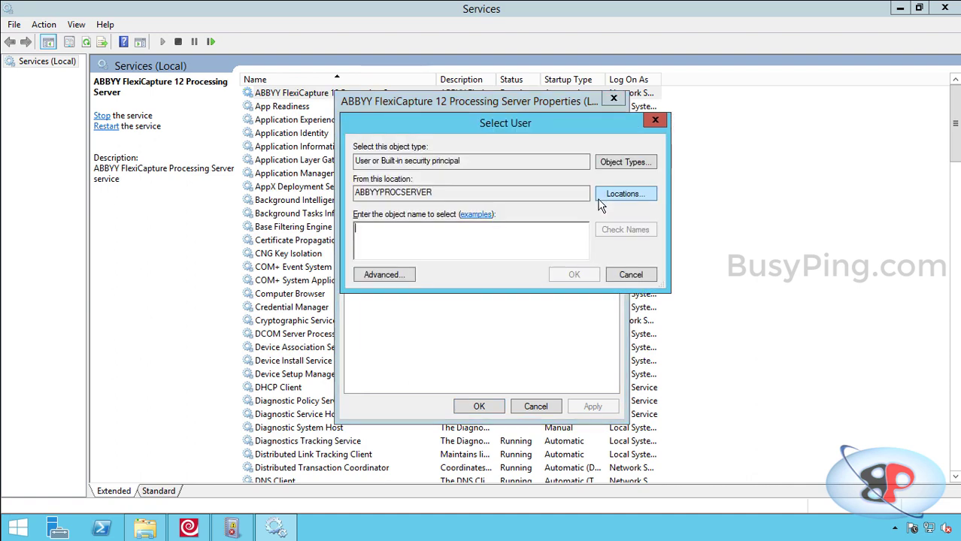
pyautogui.click(611, 192)
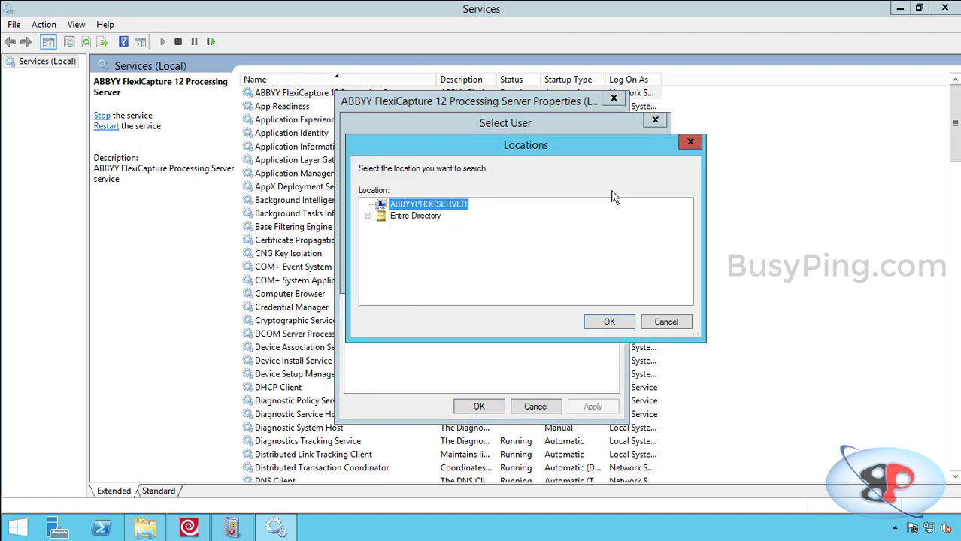
pyautogui.click(420, 216)
pyautogui.click(609, 321)
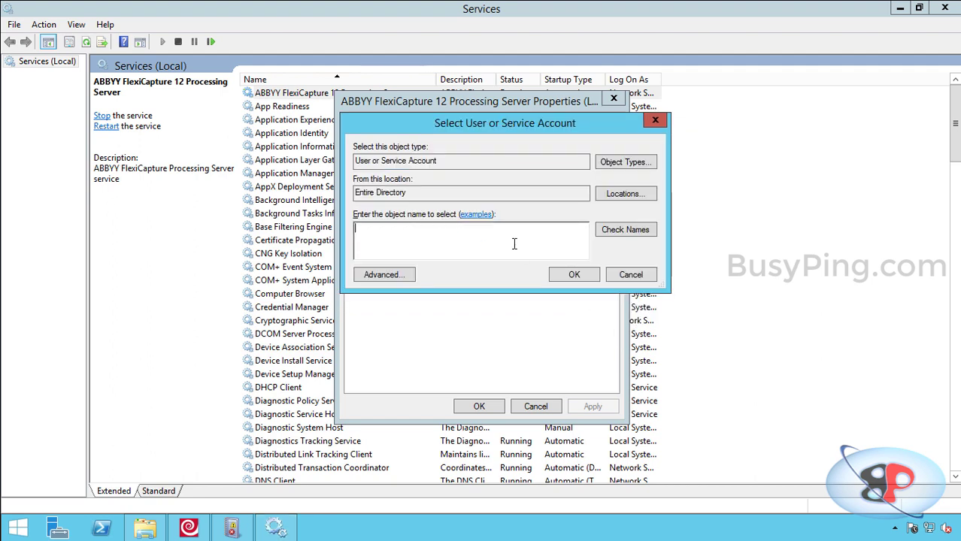
pyautogui.write('svcabbyyprocserv')
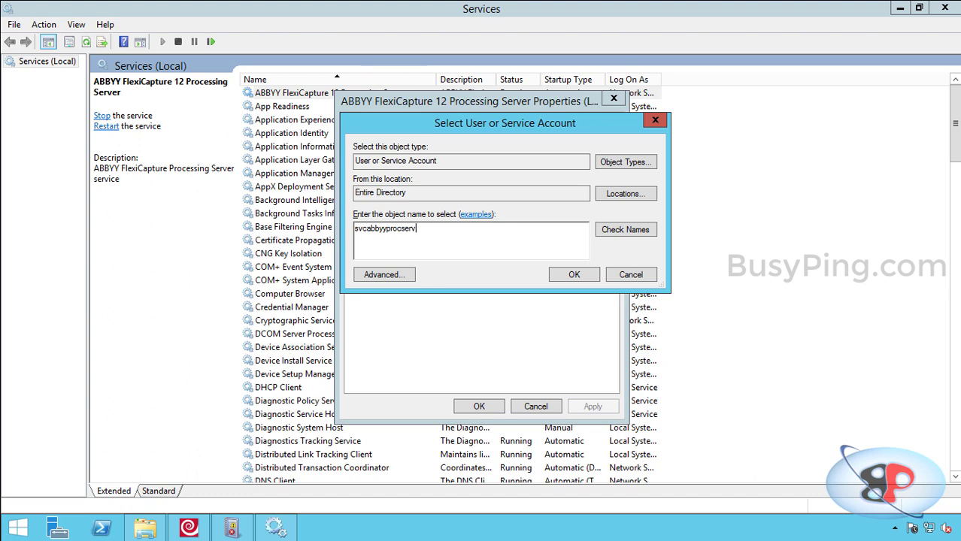
pyautogui.write('er')
pyautogui.click(621, 231)
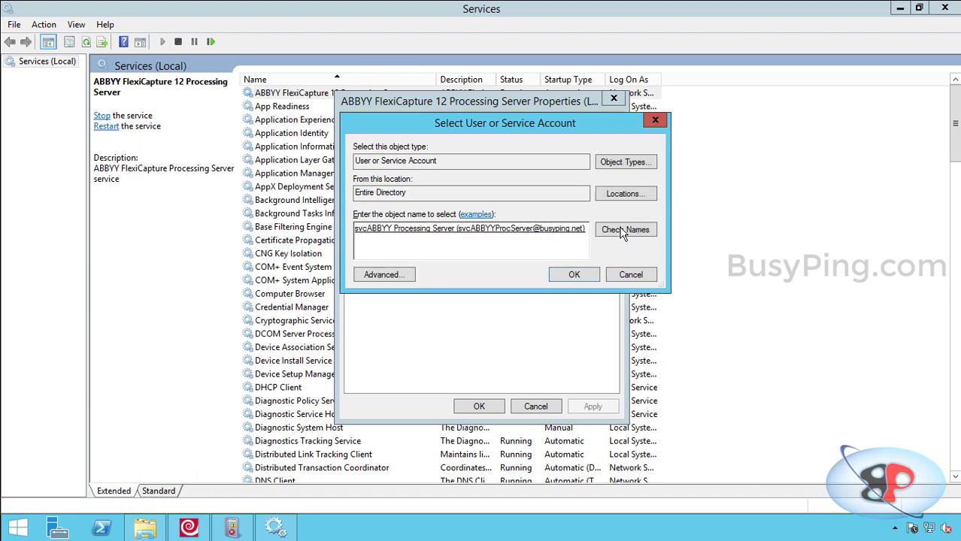
pyautogui.click(574, 274)
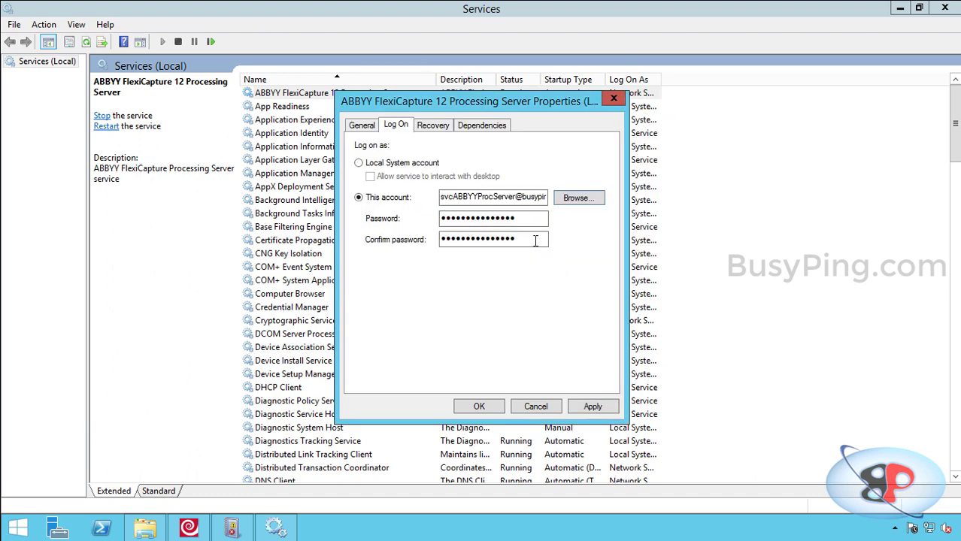
# Enter and confirm the account's password, apply, and acknowledge the log-on right and restart messages
pyautogui.moveTo(539, 218); pyautogui.dragTo(378, 225)
pyautogui.write('•••••••••')
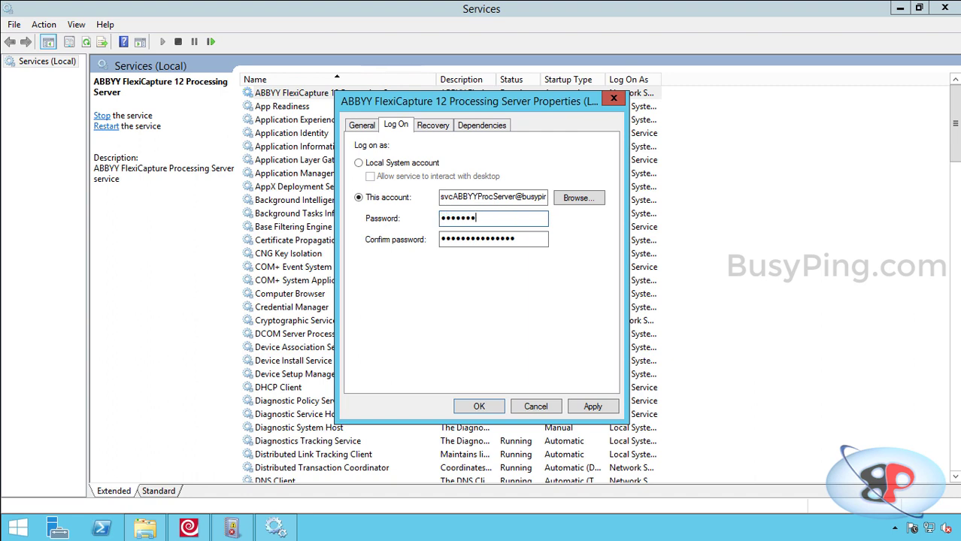
pyautogui.press('Tab')
pyautogui.write('•••••••••')
pyautogui.click(611, 405)
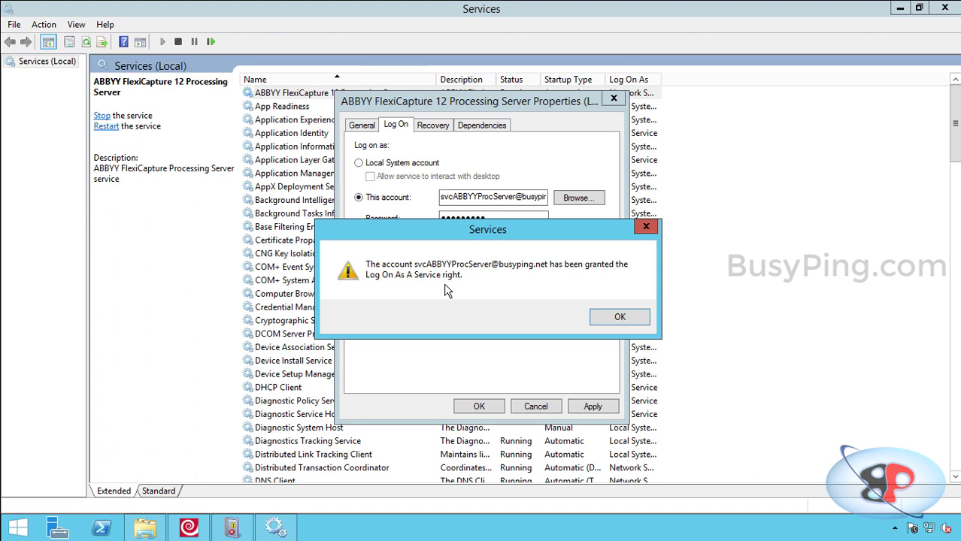
pyautogui.click(609, 325)
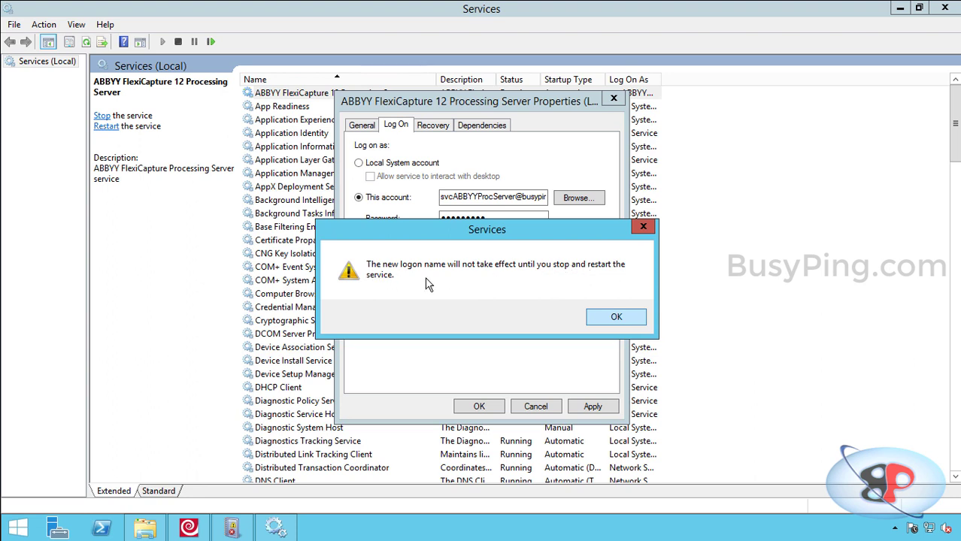
pyautogui.click(575, 319)
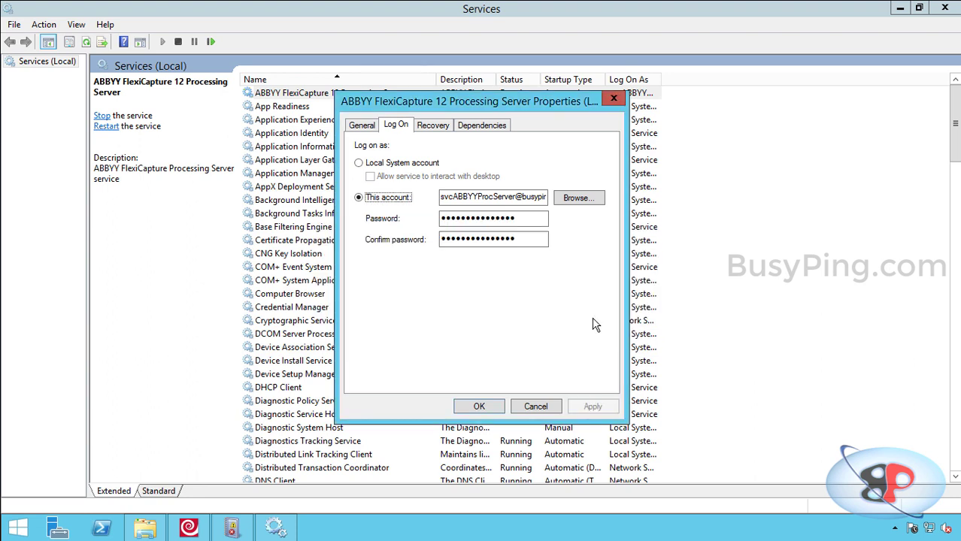
# Close the service properties, then stop and start the Processing Server service
pyautogui.click(493, 403)
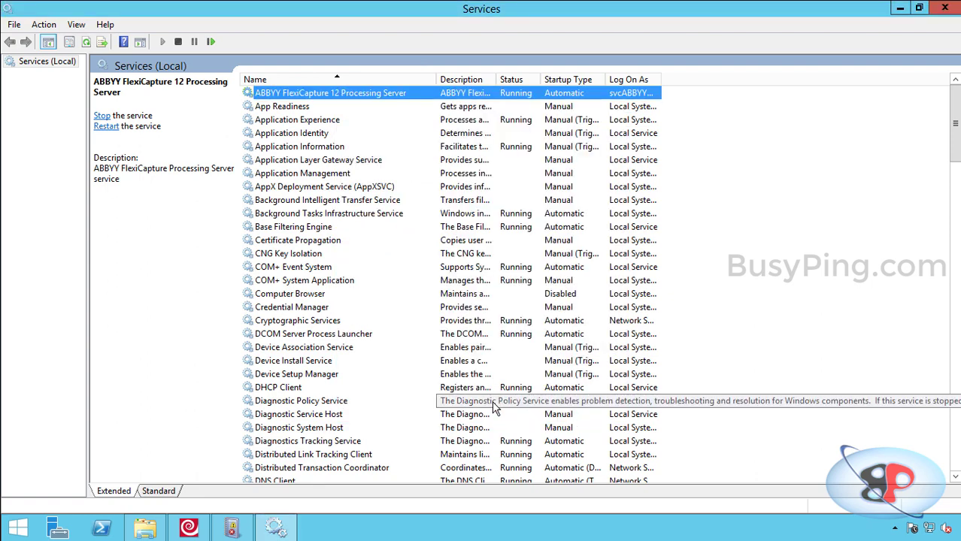
pyautogui.rightClick(442, 96)
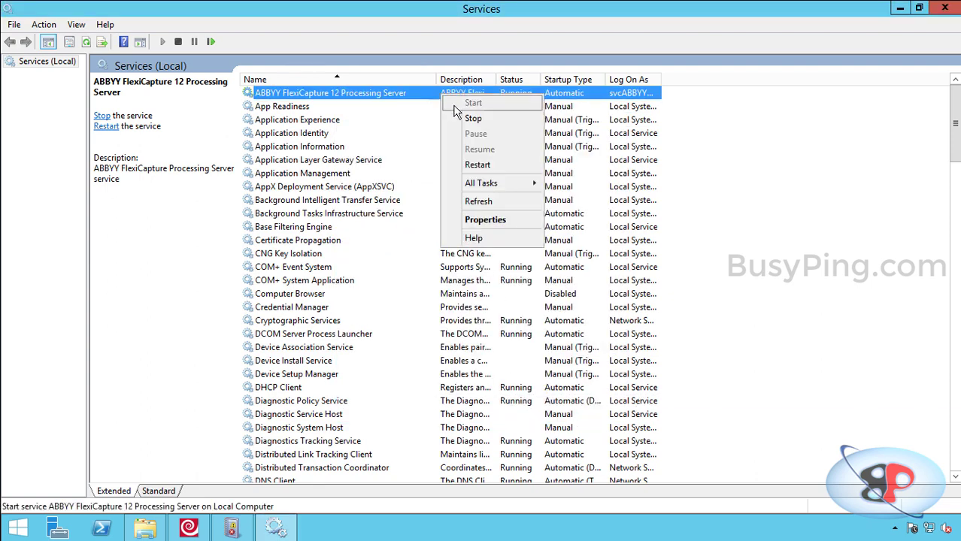
pyautogui.click(472, 118)
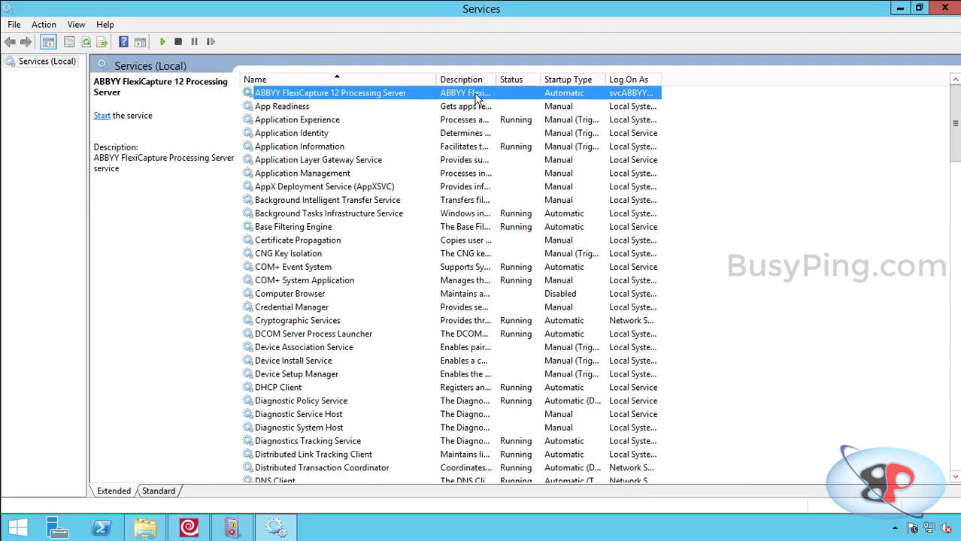
pyautogui.rightClick(424, 95)
pyautogui.click(438, 105)
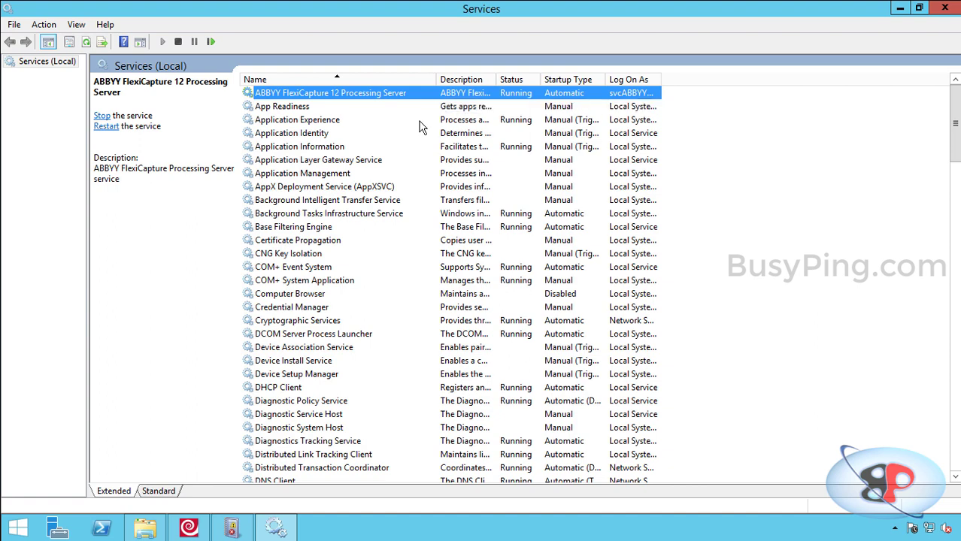
# In Processing Server Monitor, dismiss the lost-connection error and re-add the local host server
pyautogui.click(197, 525)
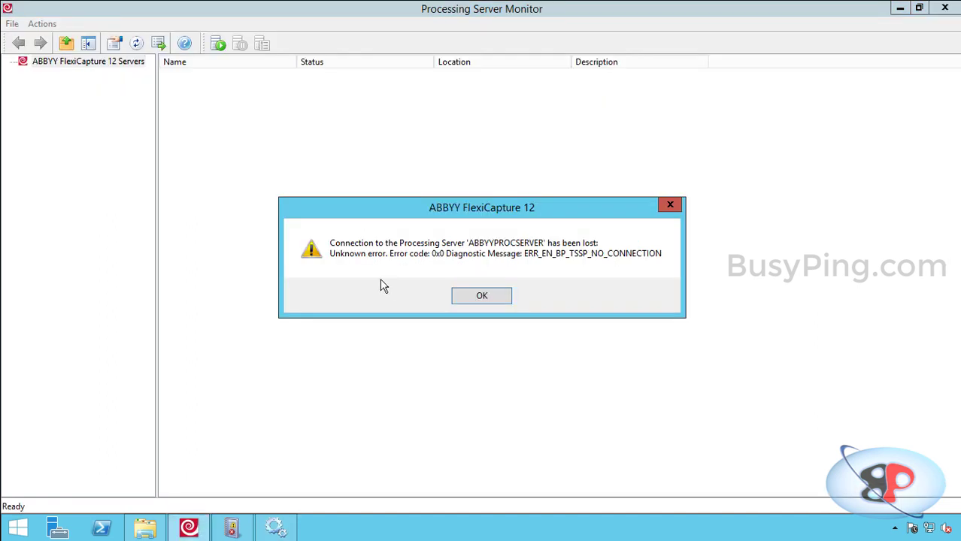
pyautogui.click(481, 295)
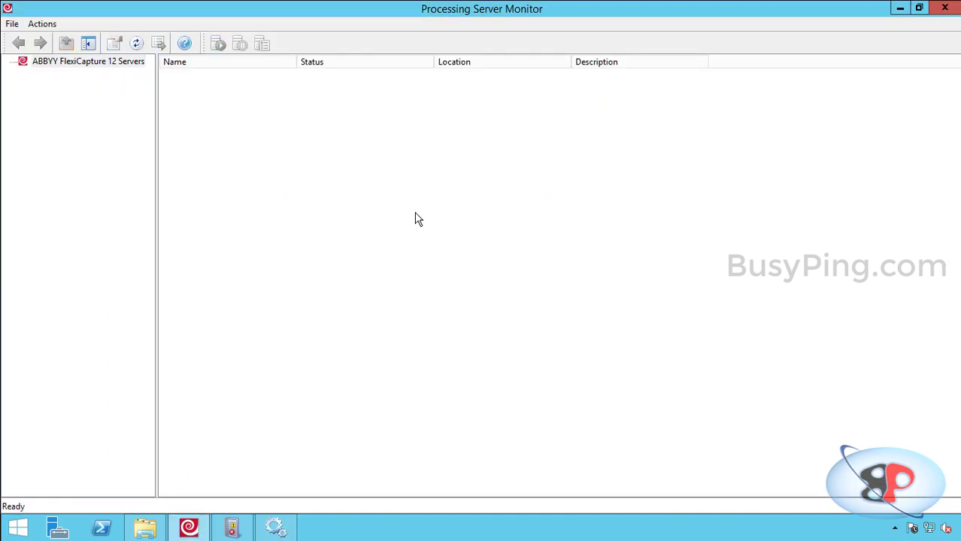
pyautogui.rightClick(132, 67)
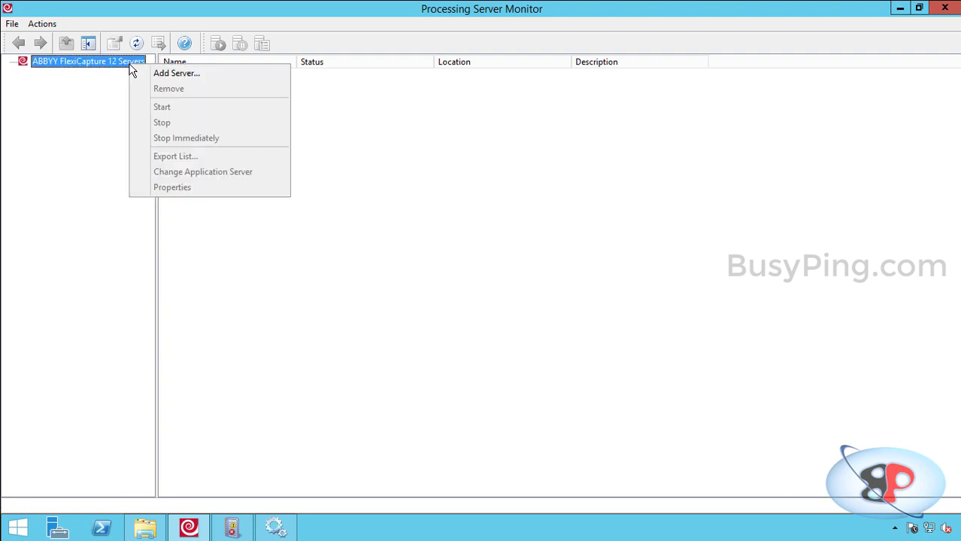
pyautogui.click(158, 74)
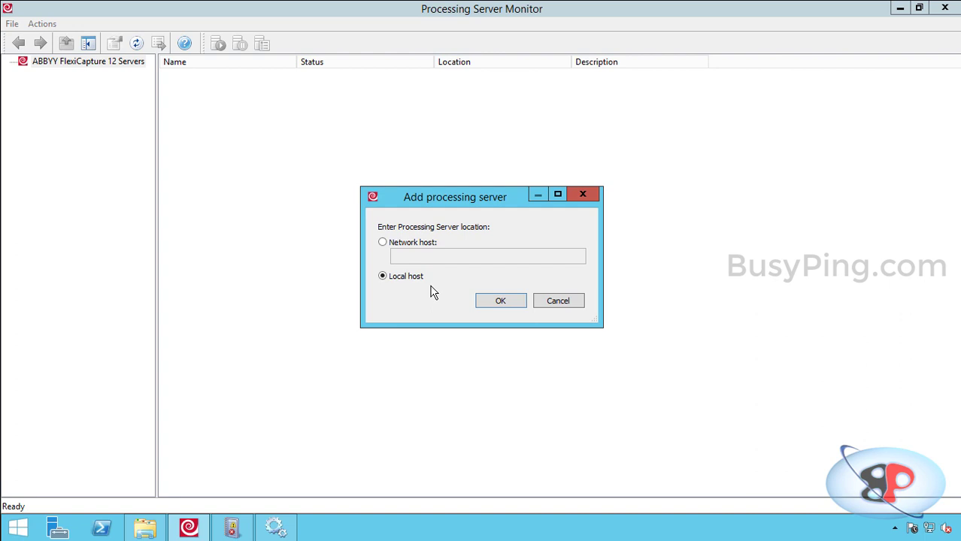
pyautogui.click(483, 300)
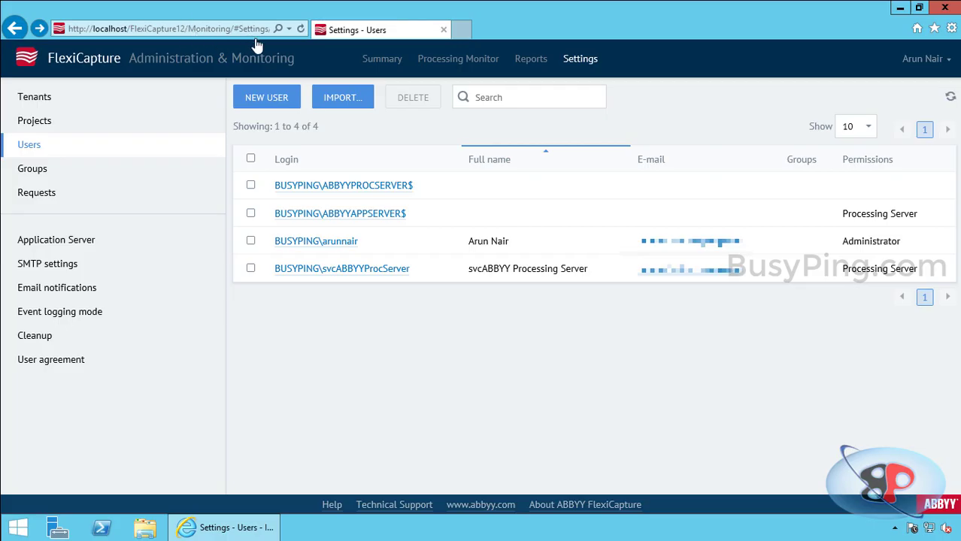
# Show the Summary dashboard to see no errors and the 1000-page license limit
pyautogui.click(383, 62)
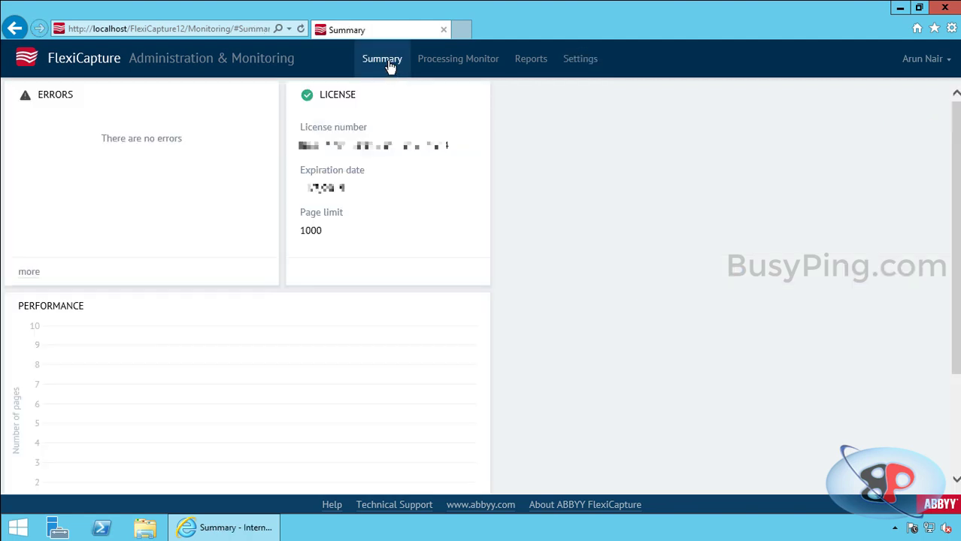